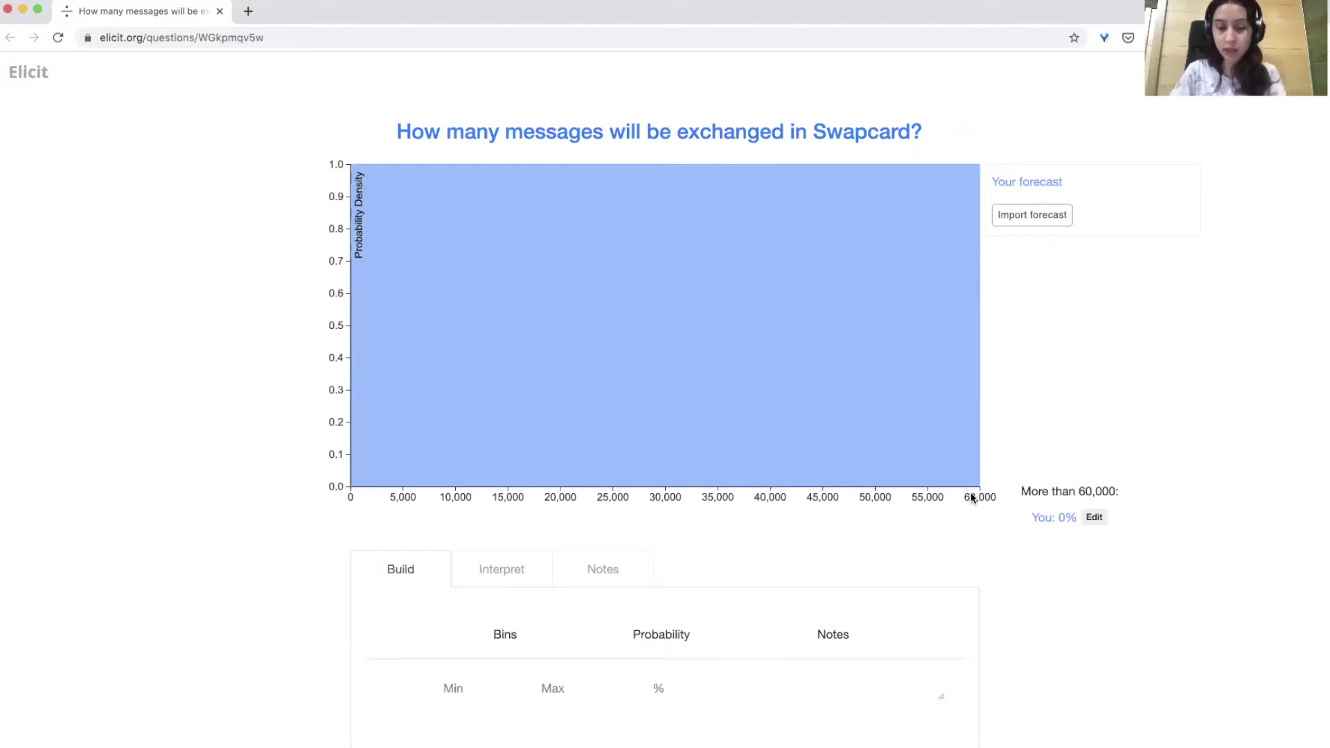
Enter a 5k–35K bin at 90% probability, then add a second empty bin.
scroll(970, 500, "down", 2)
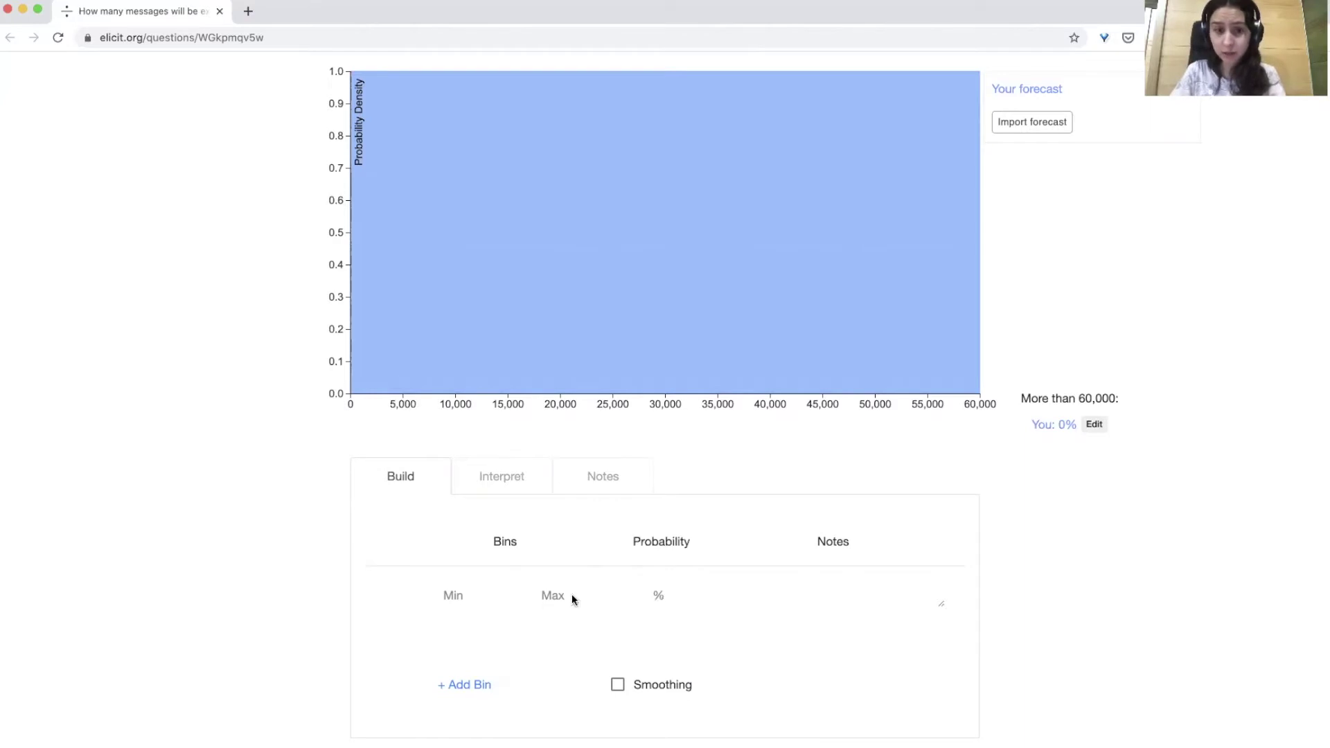
left_click(455, 597)
type("5k")
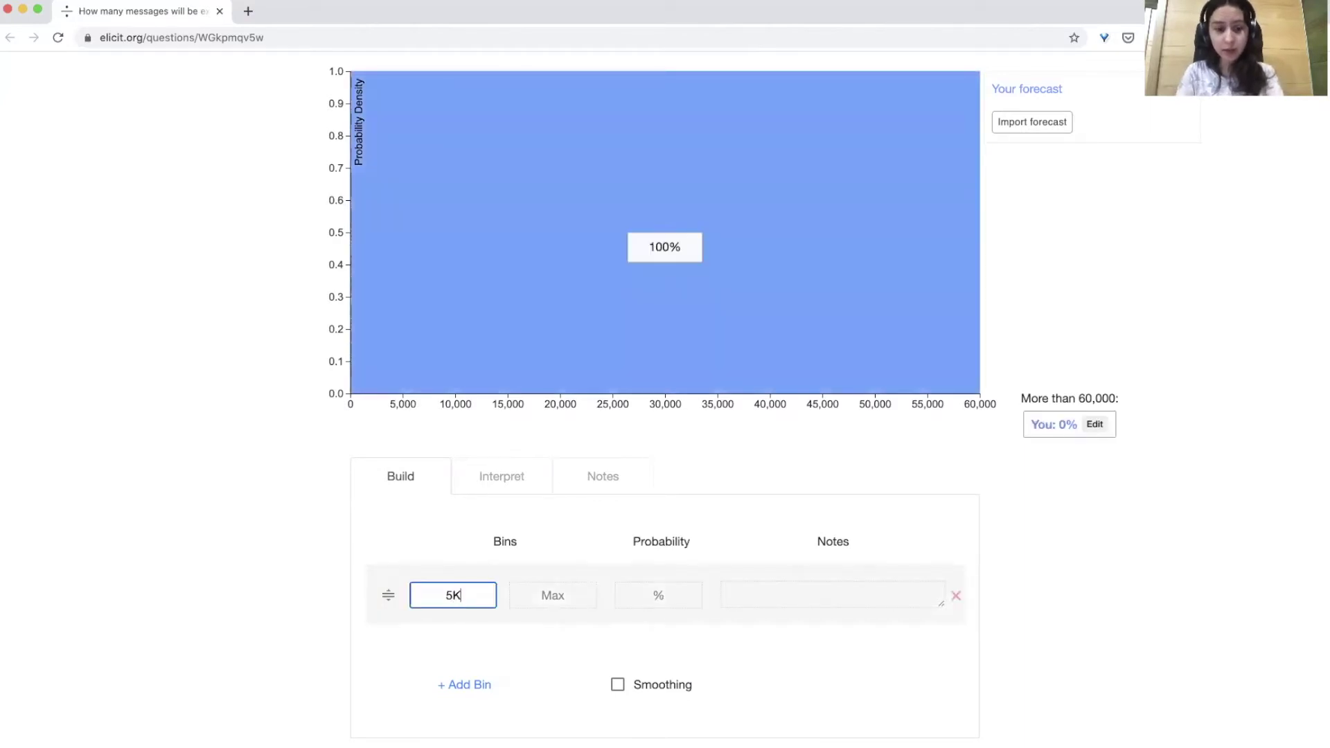
left_click(560, 600)
type("35K")
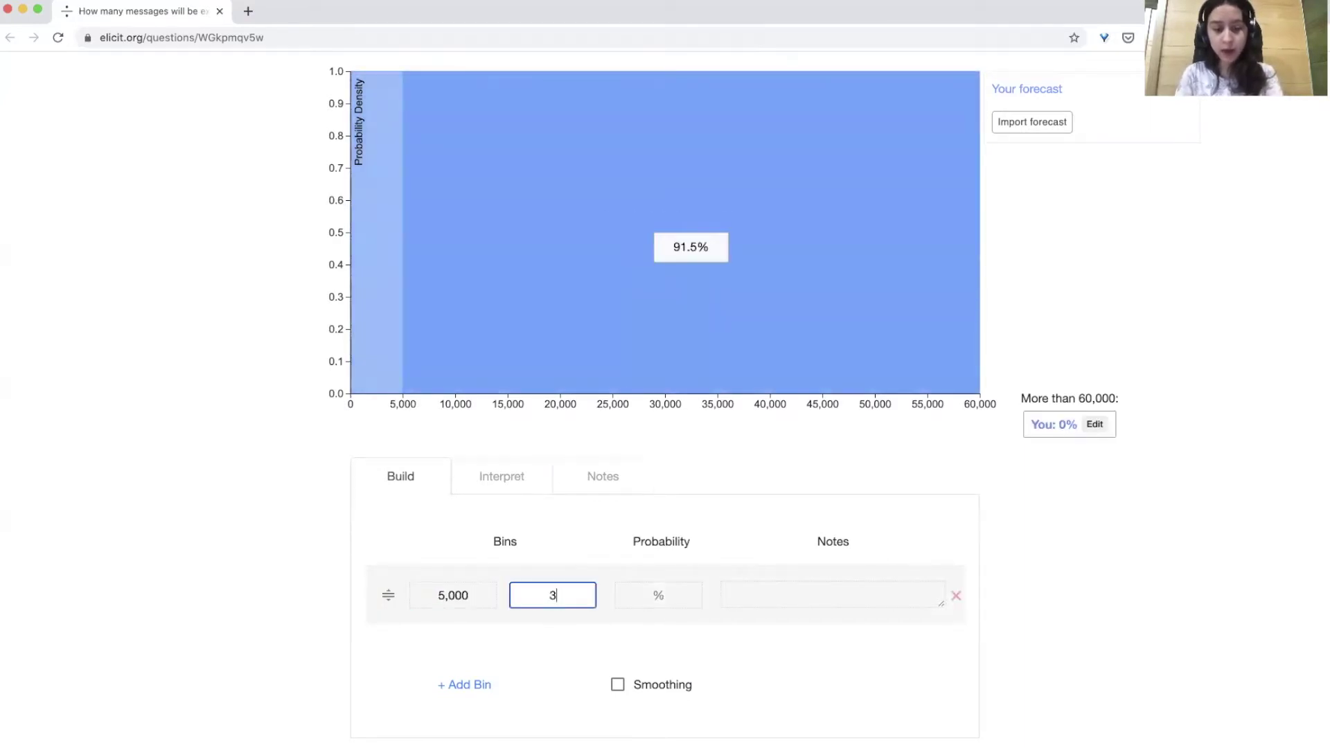
left_click(660, 598)
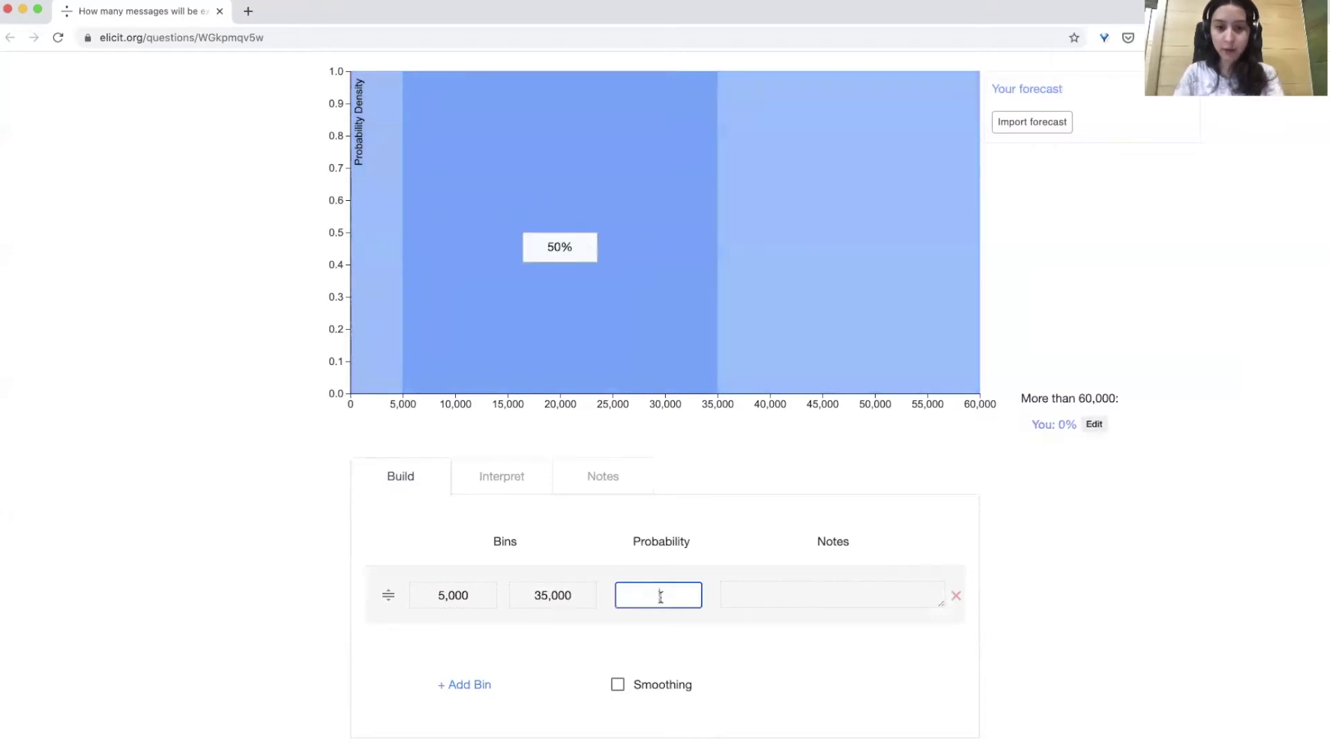
type("90")
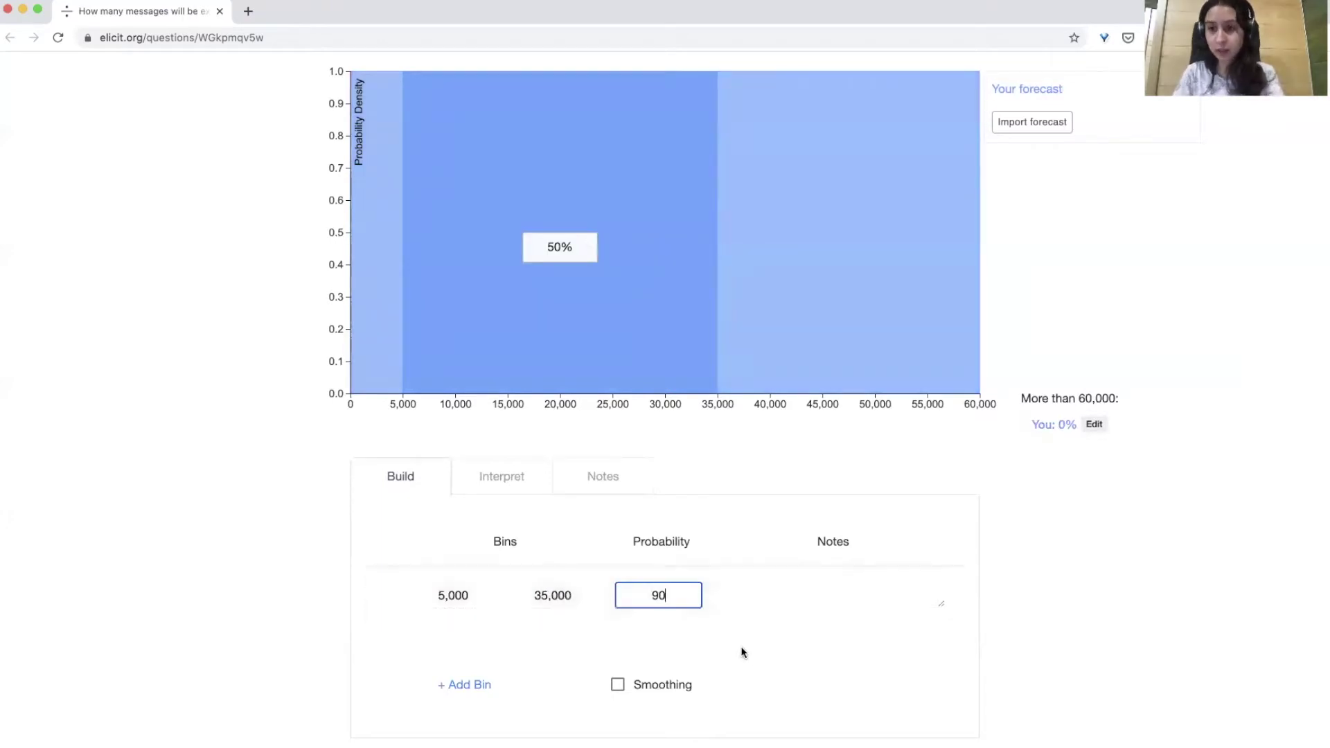
key("Return")
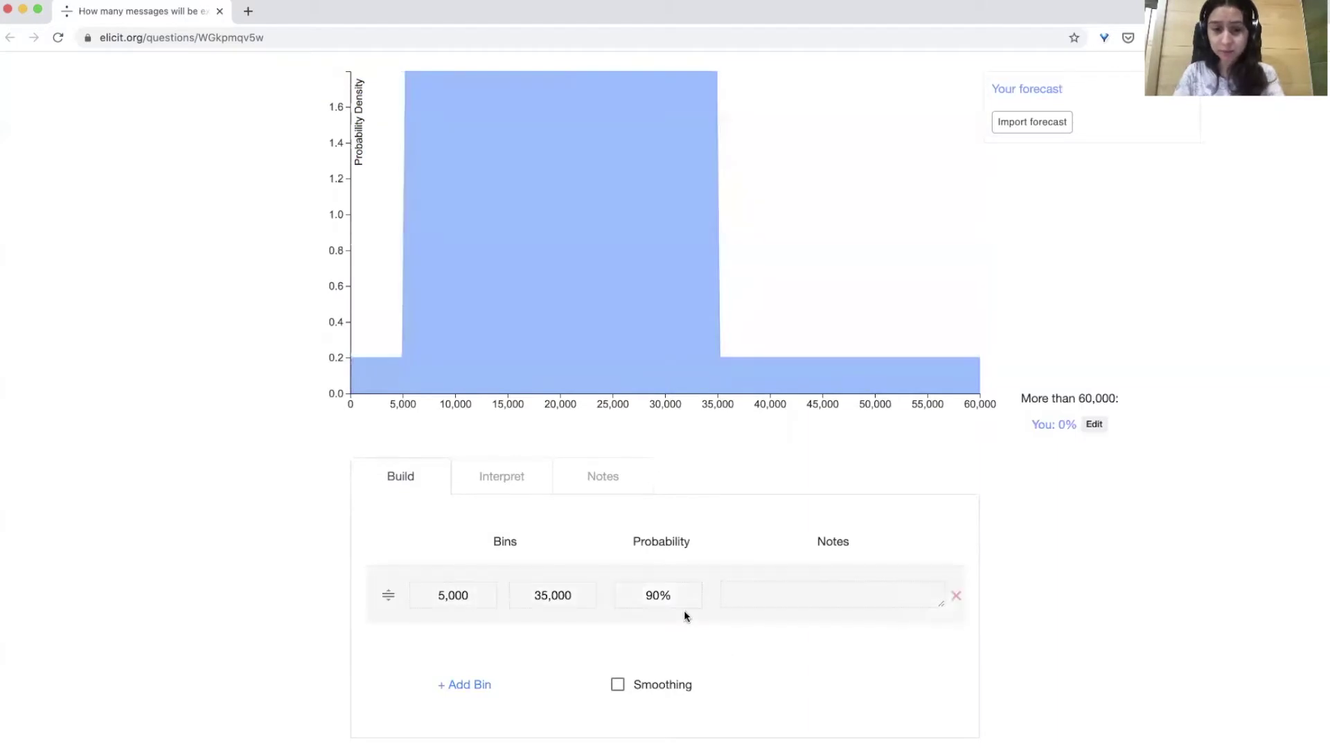
left_click(669, 595)
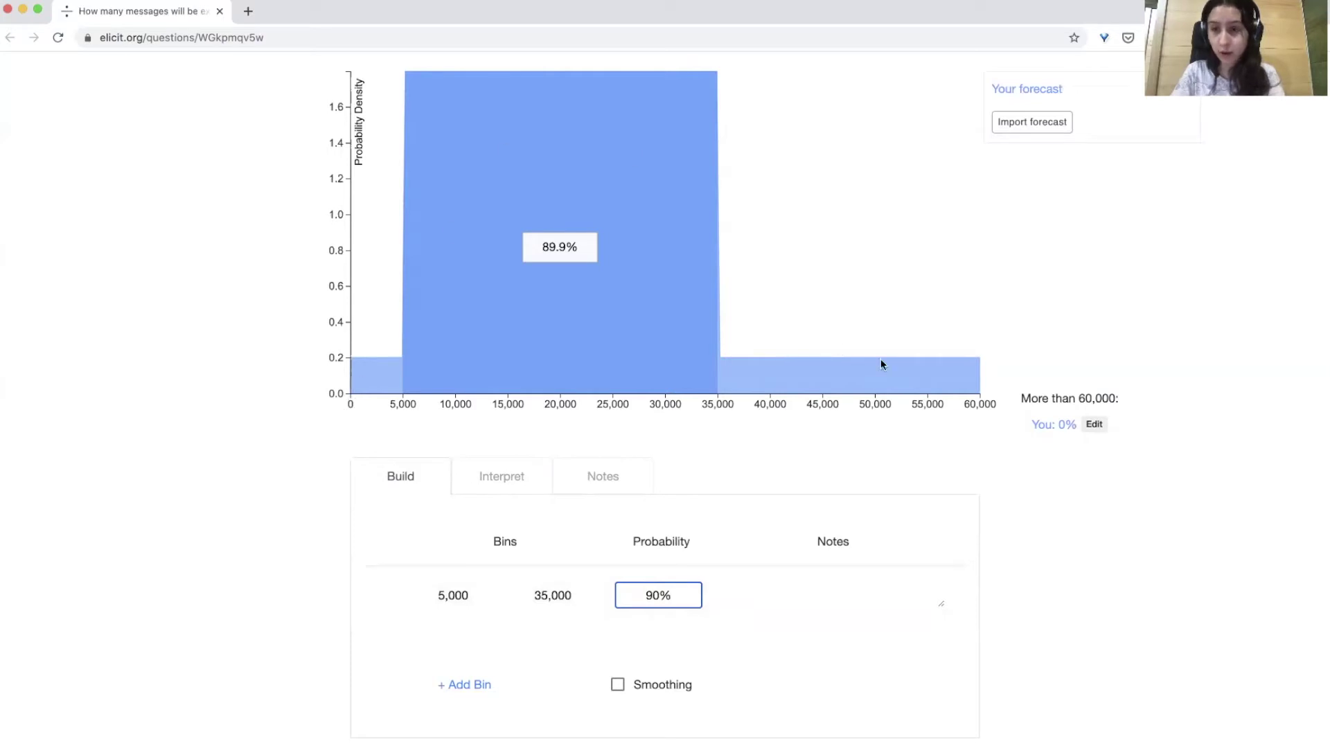
left_click(469, 685)
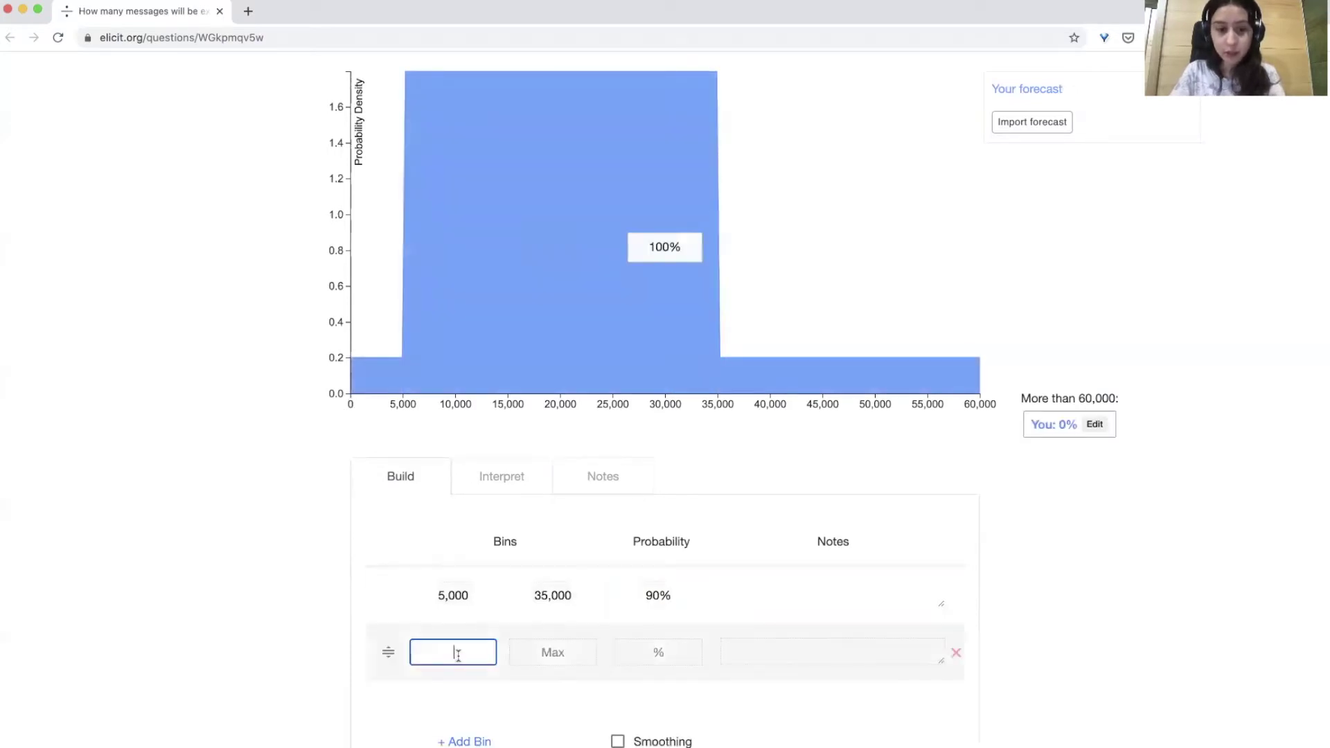
Fill the second bin with 25000 to 35K at 50% probability.
type("25000")
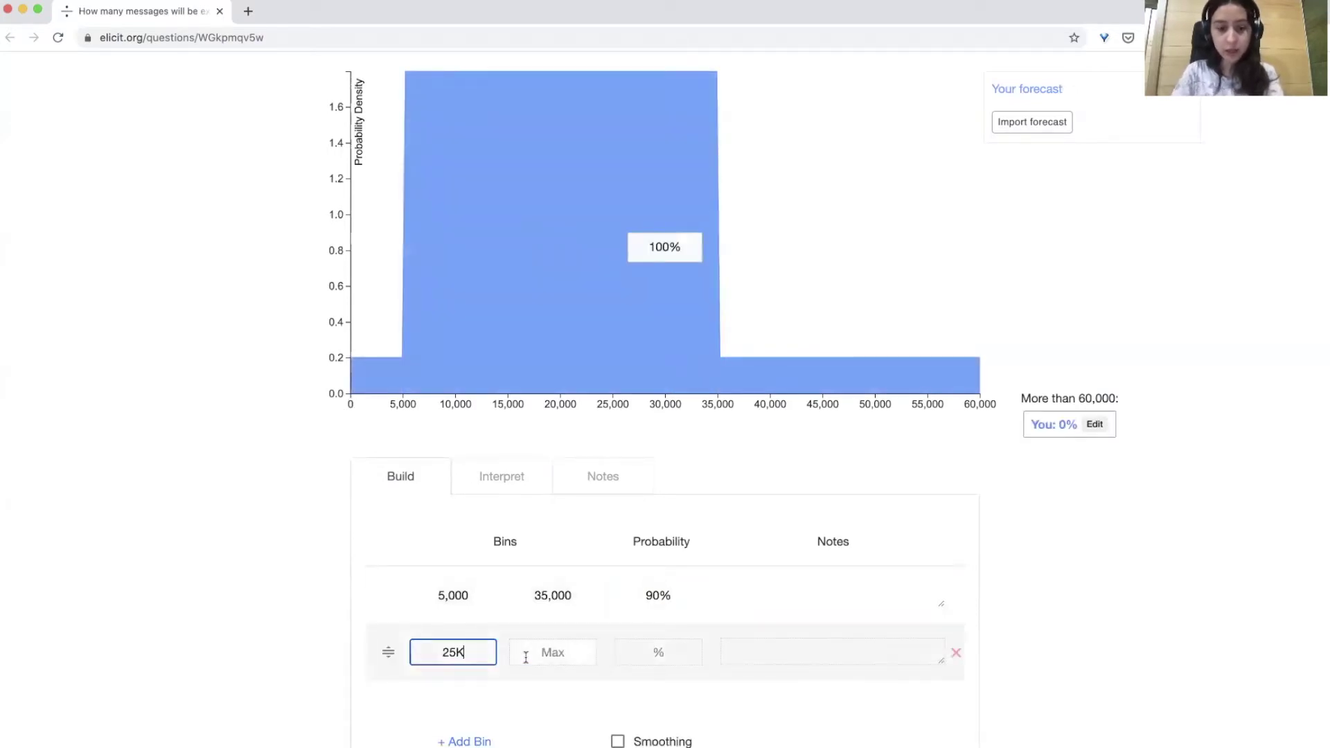
left_click(540, 657)
type("35K")
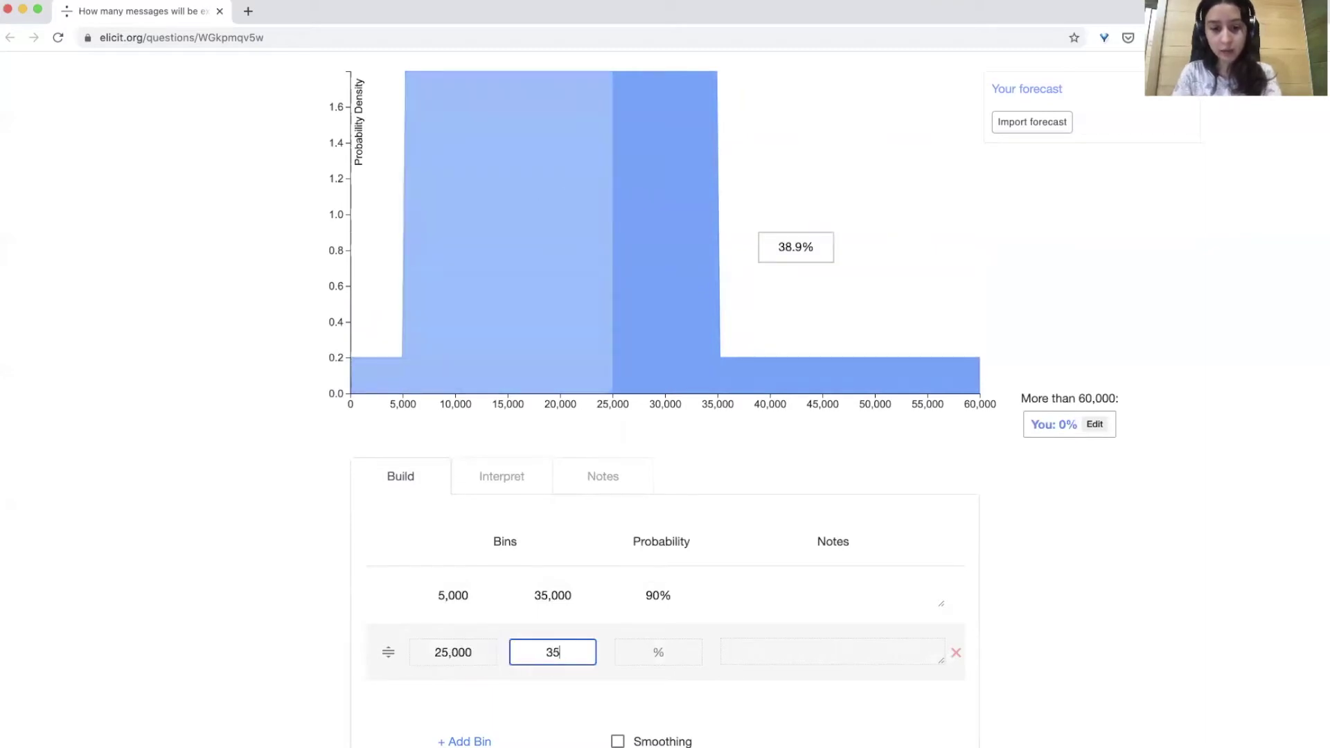
left_click(695, 652)
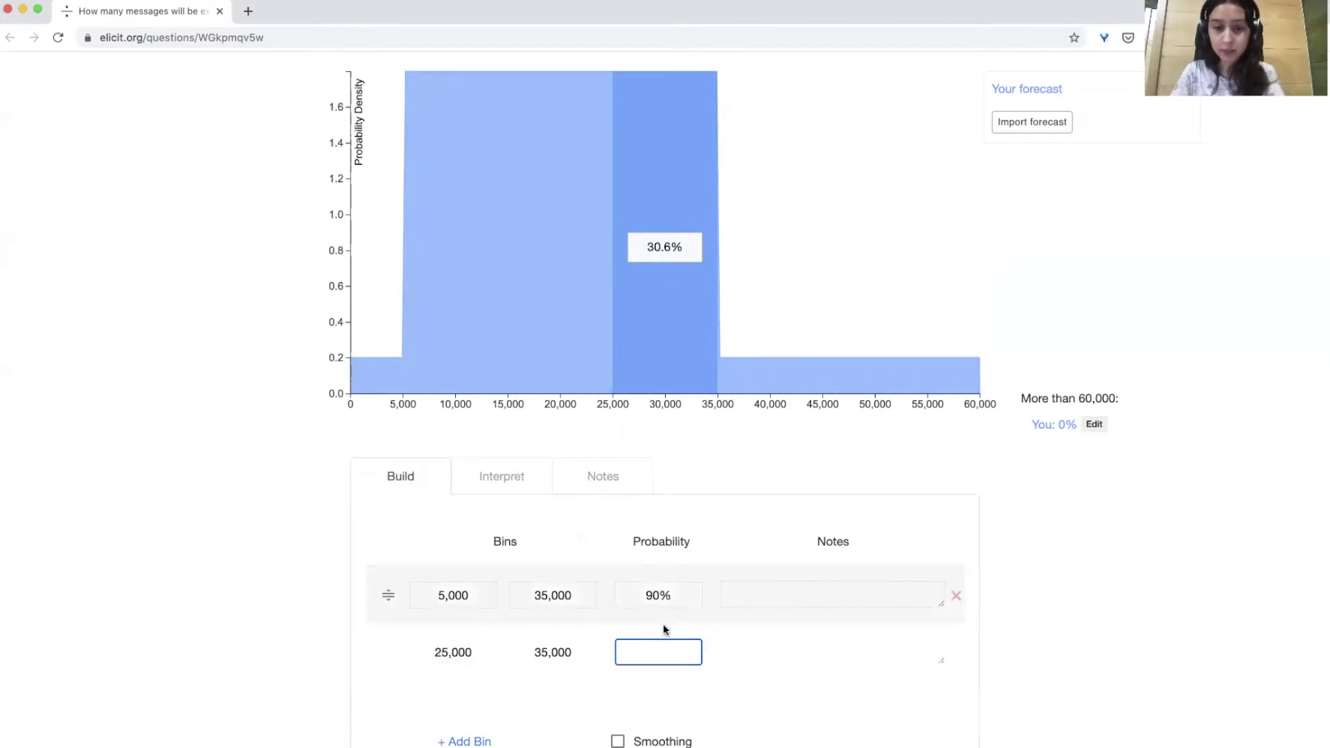
type("50")
key("Return")
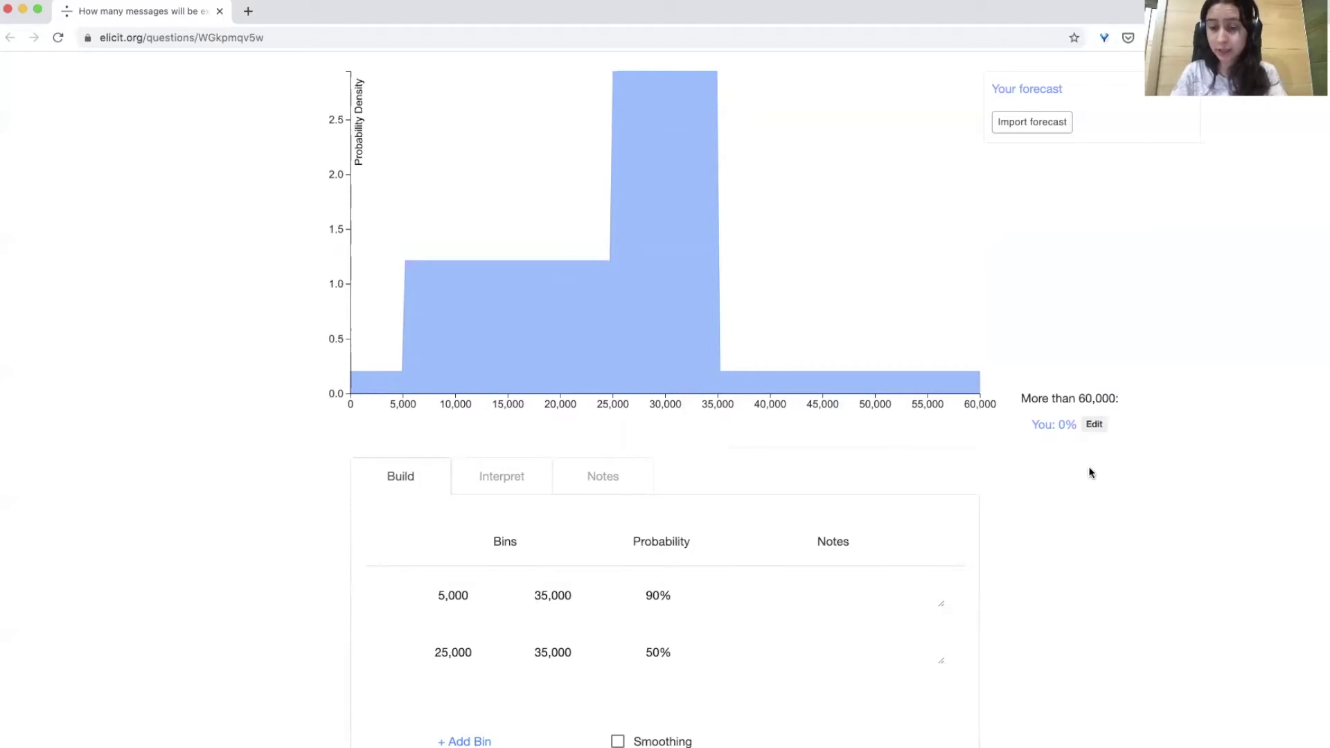
Put 2% on more than 60,000 messages and turn on smoothing.
left_click(1095, 425)
type("2")
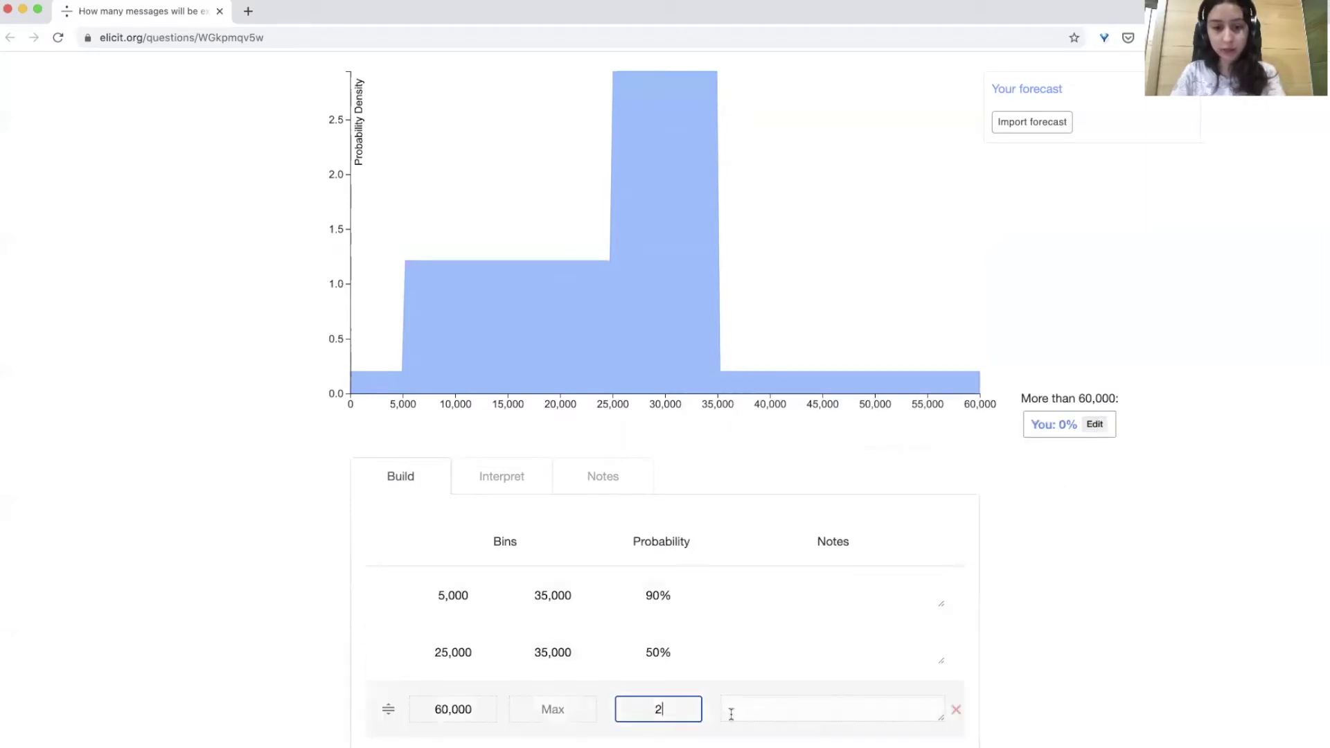
left_click(725, 732)
scroll(724, 734, "down", 2)
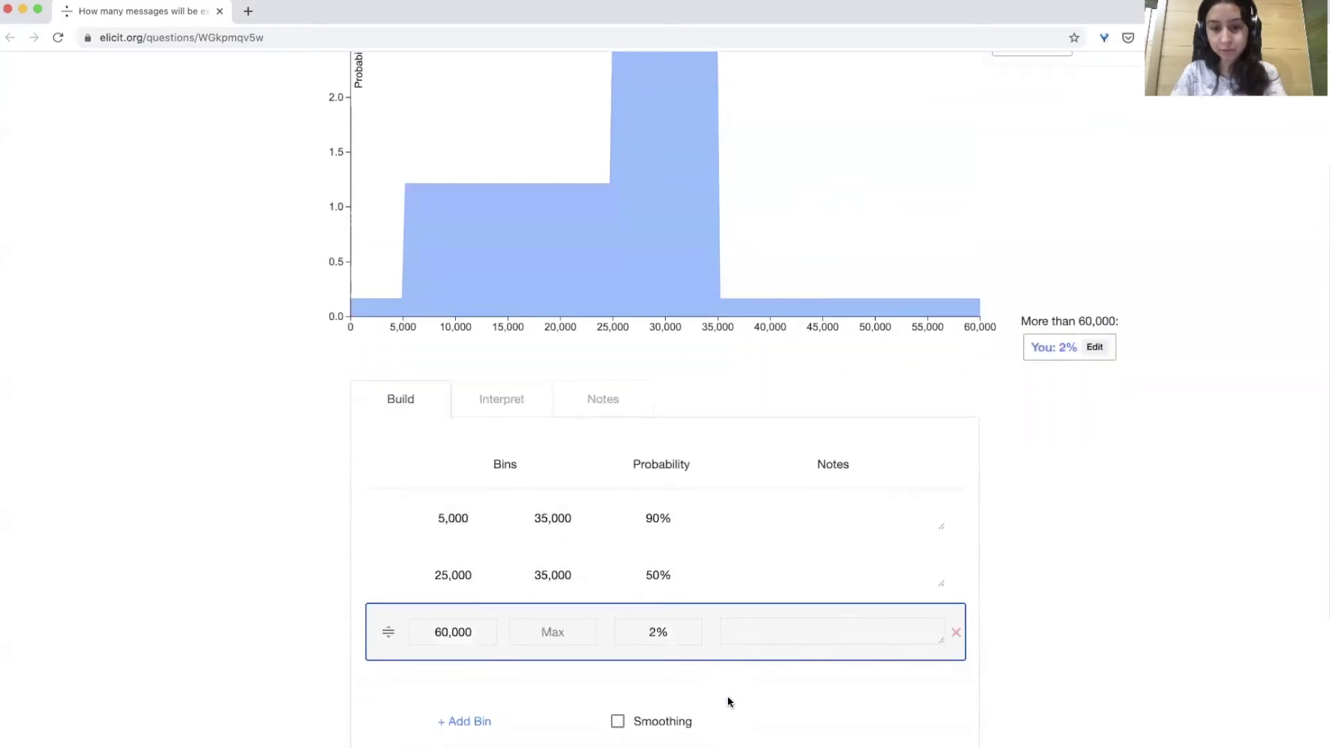
left_click(616, 722)
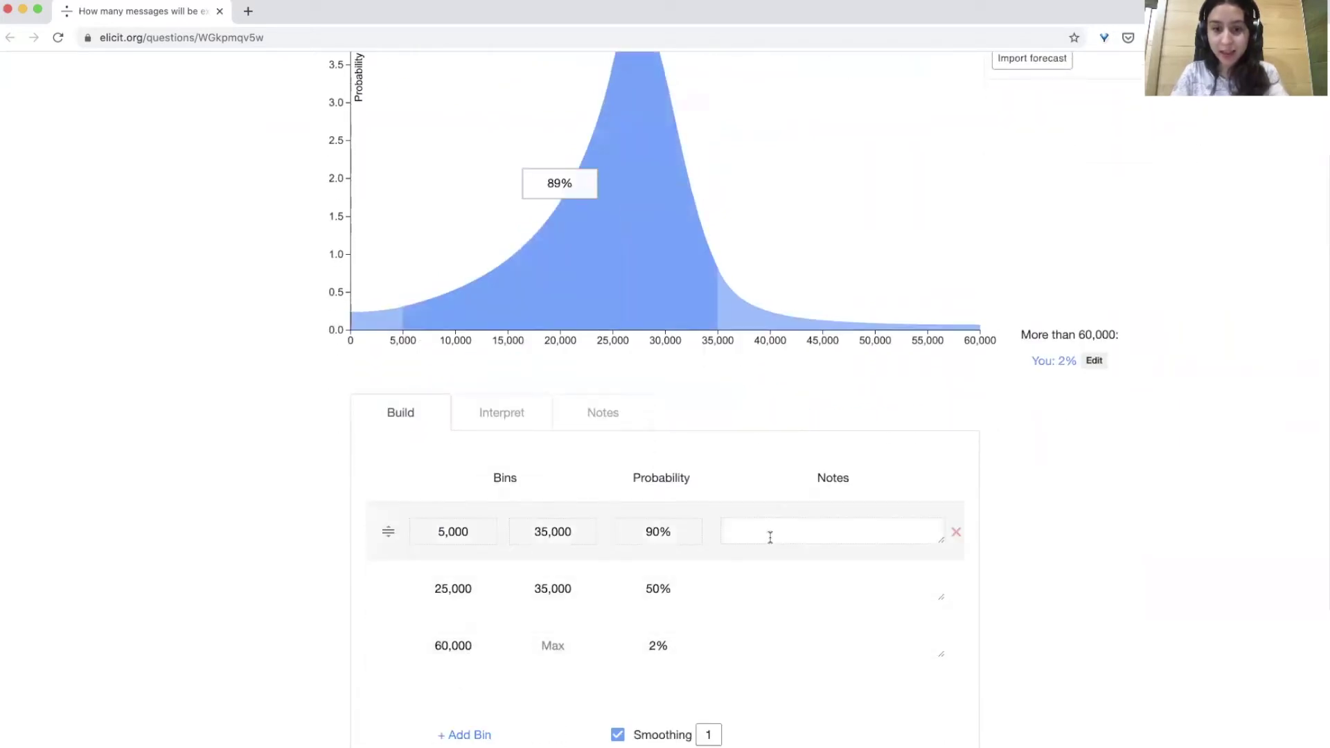
Note 'This seems reasonable if we get ~1000 attendees.' on the 90% bin and view the percentile summary.
left_click(771, 537)
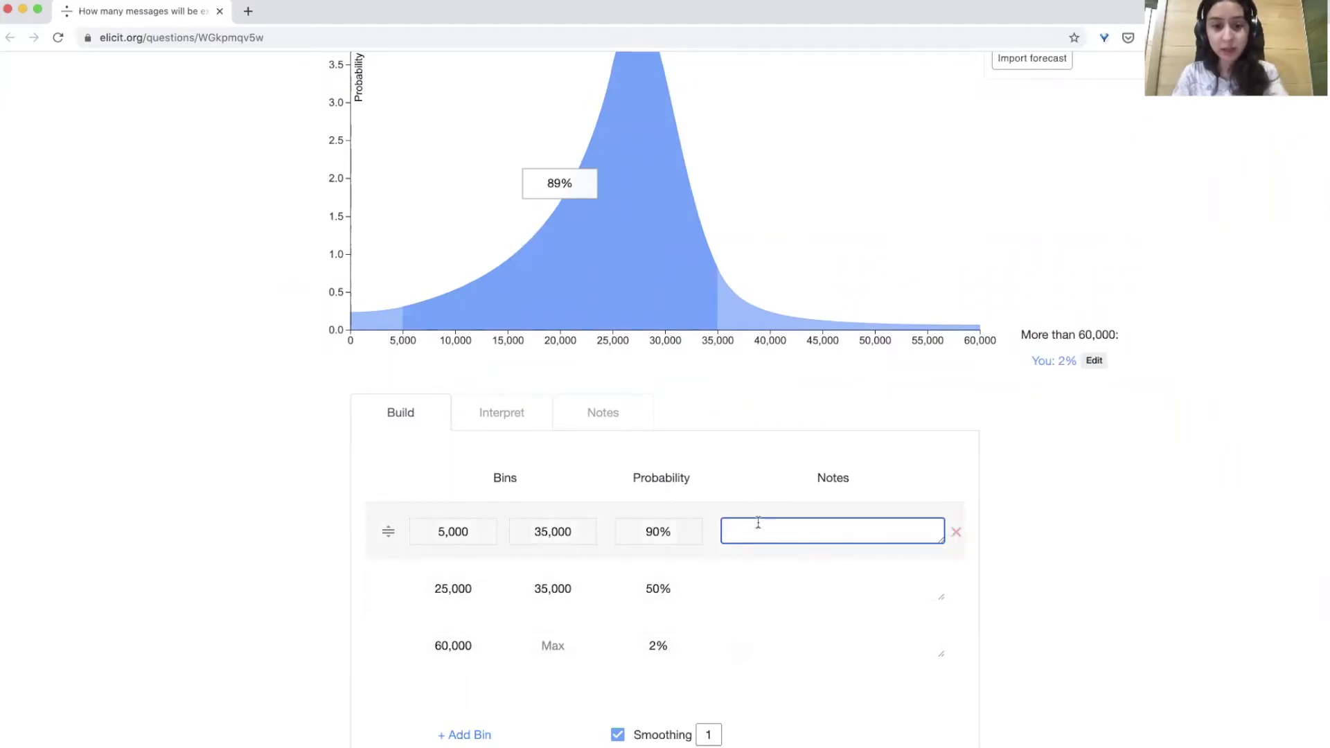
type("This ")
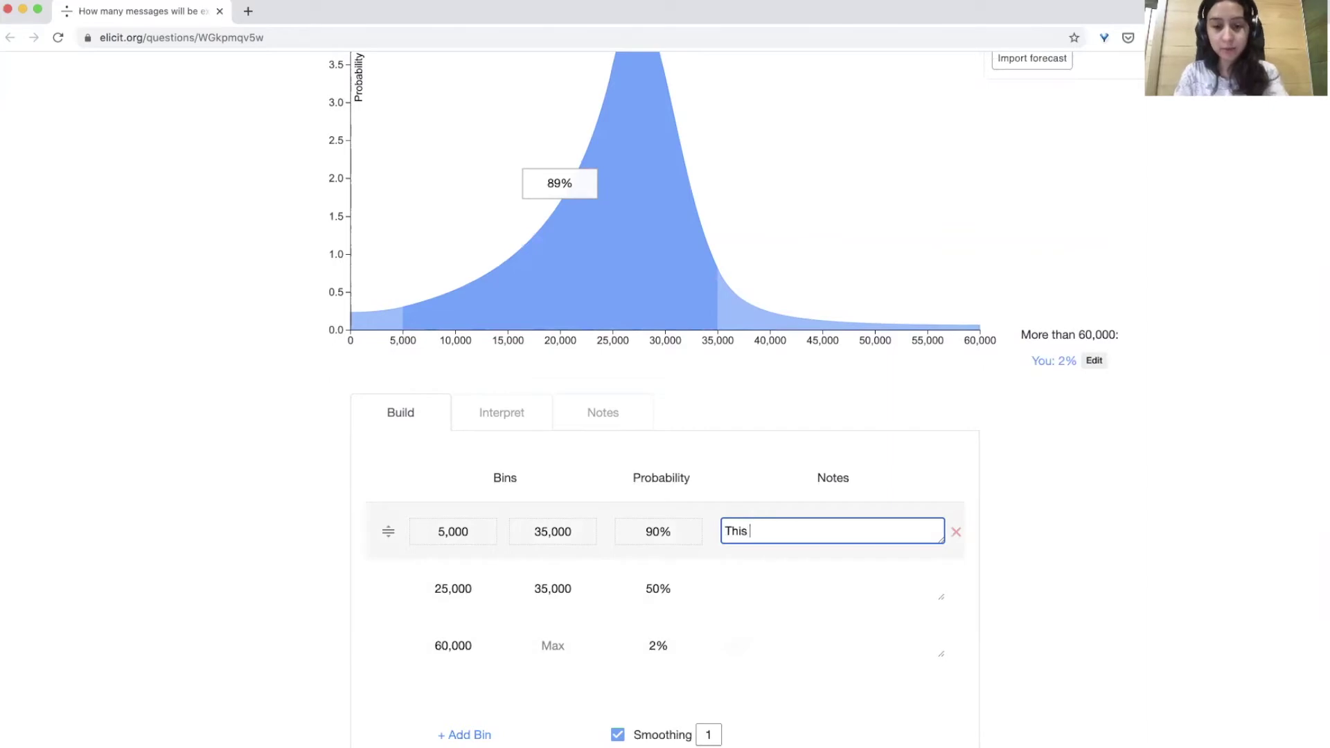
type("seems reasonable if ")
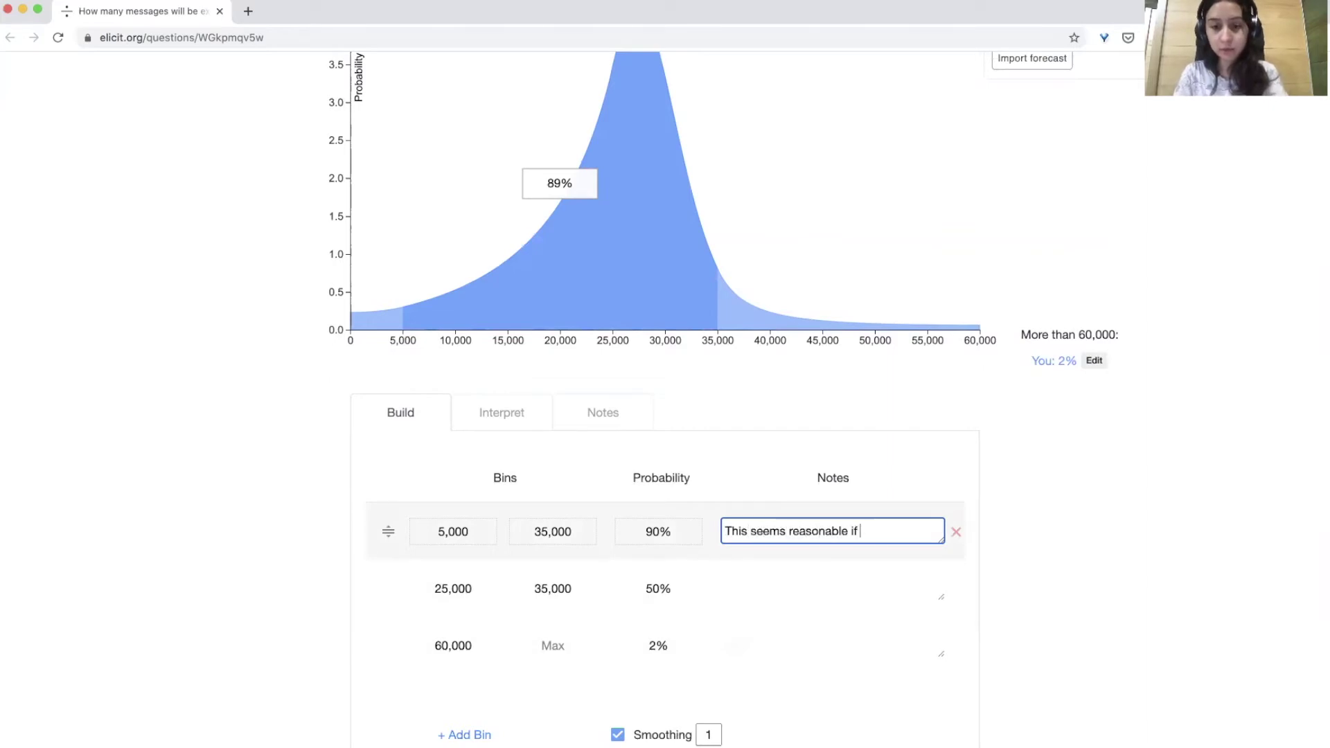
type("we get ~1000 ")
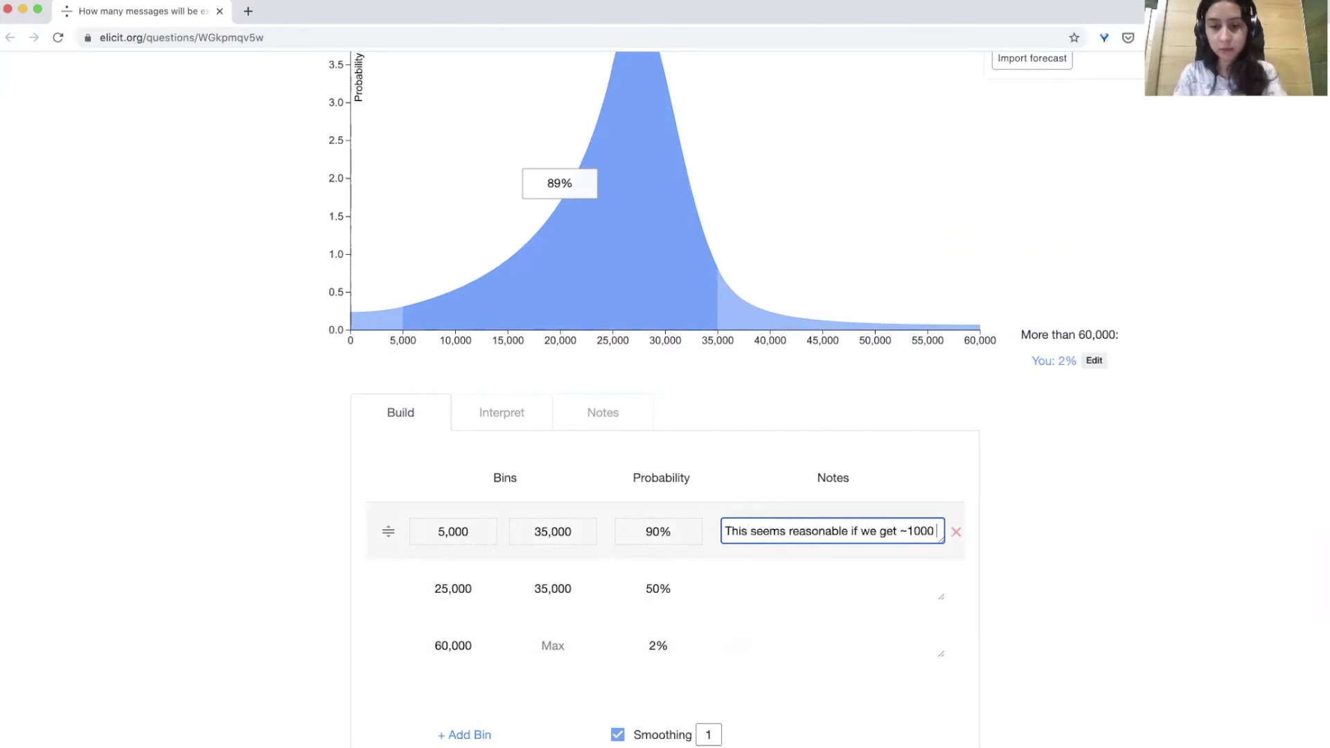
type("attendees.")
left_click(795, 450)
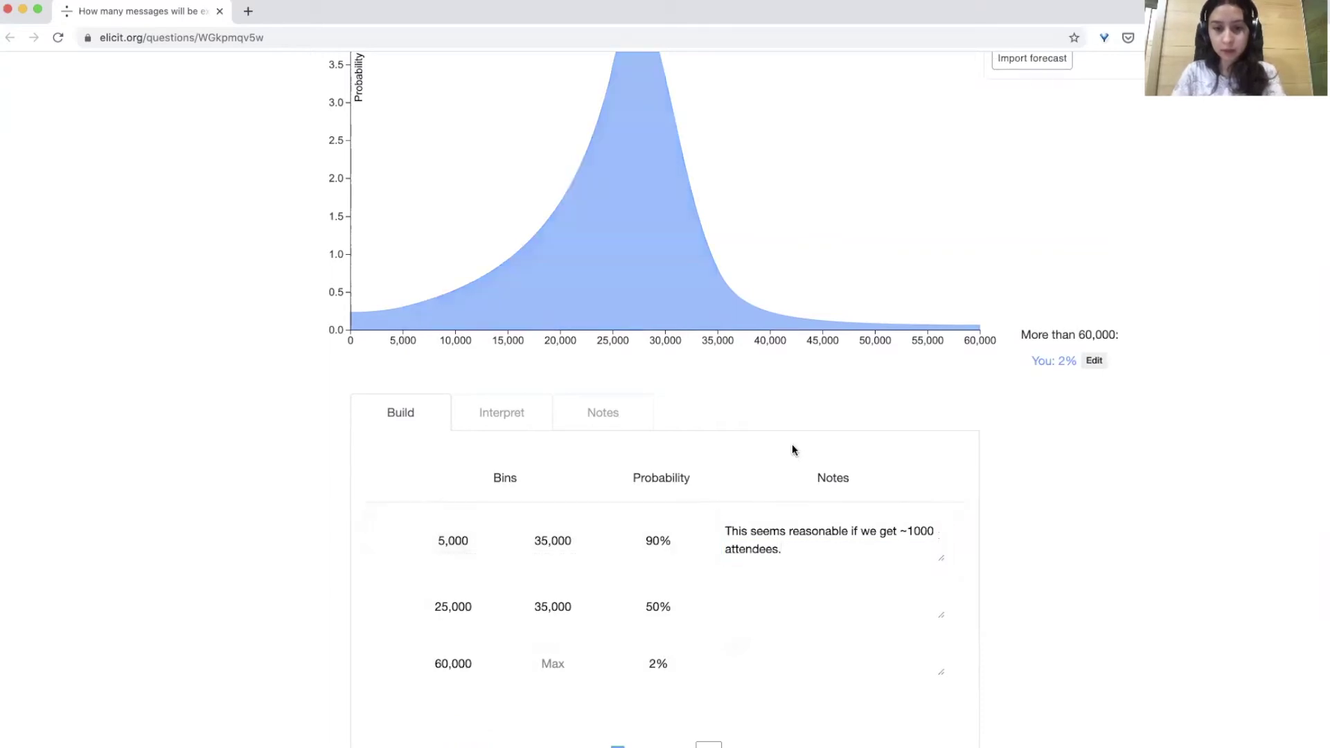
left_click(507, 421)
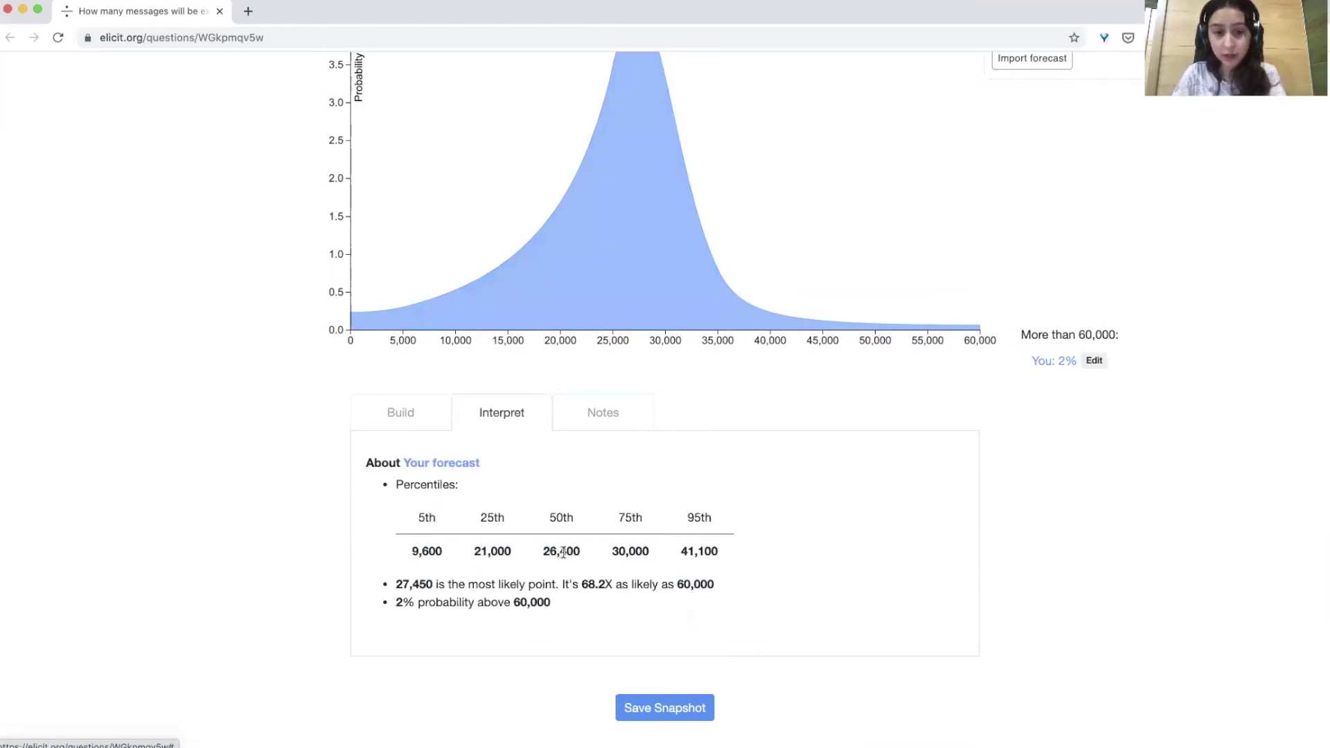
left_click_drag(544, 551, 582, 554)
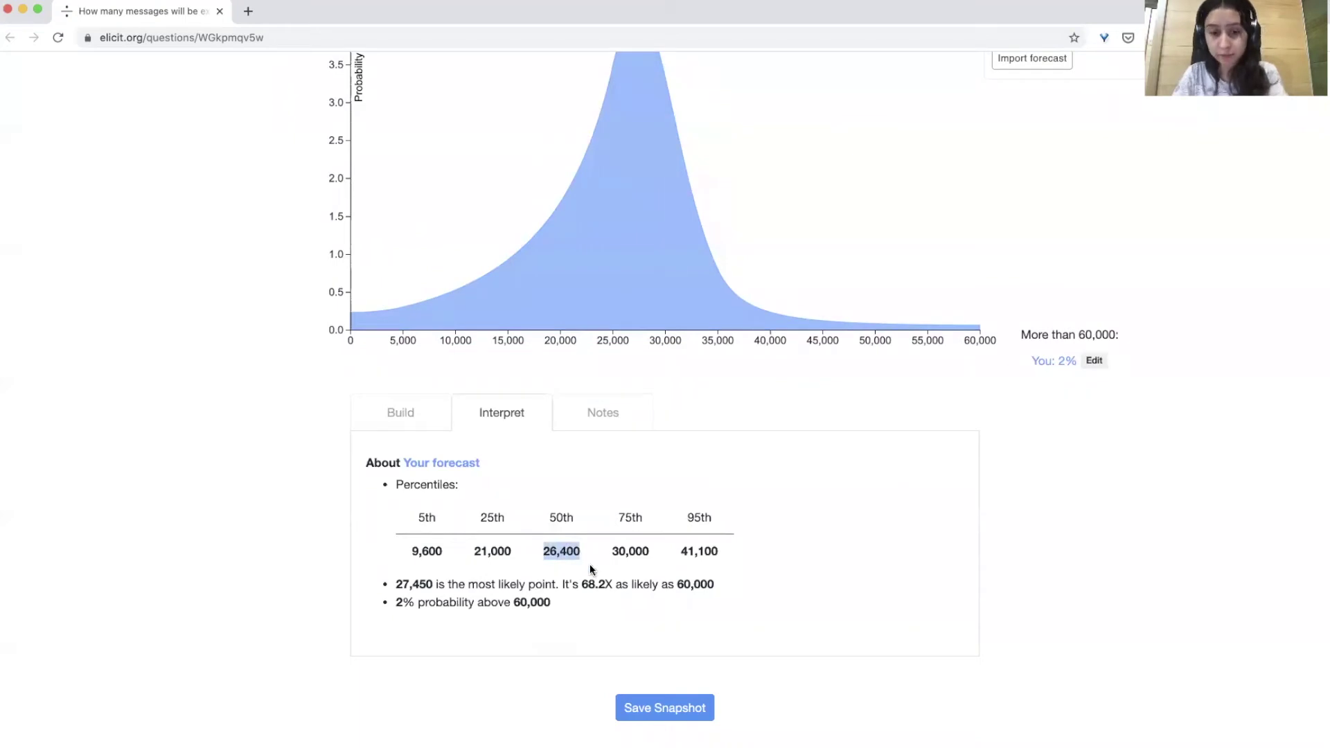
left_click(591, 570)
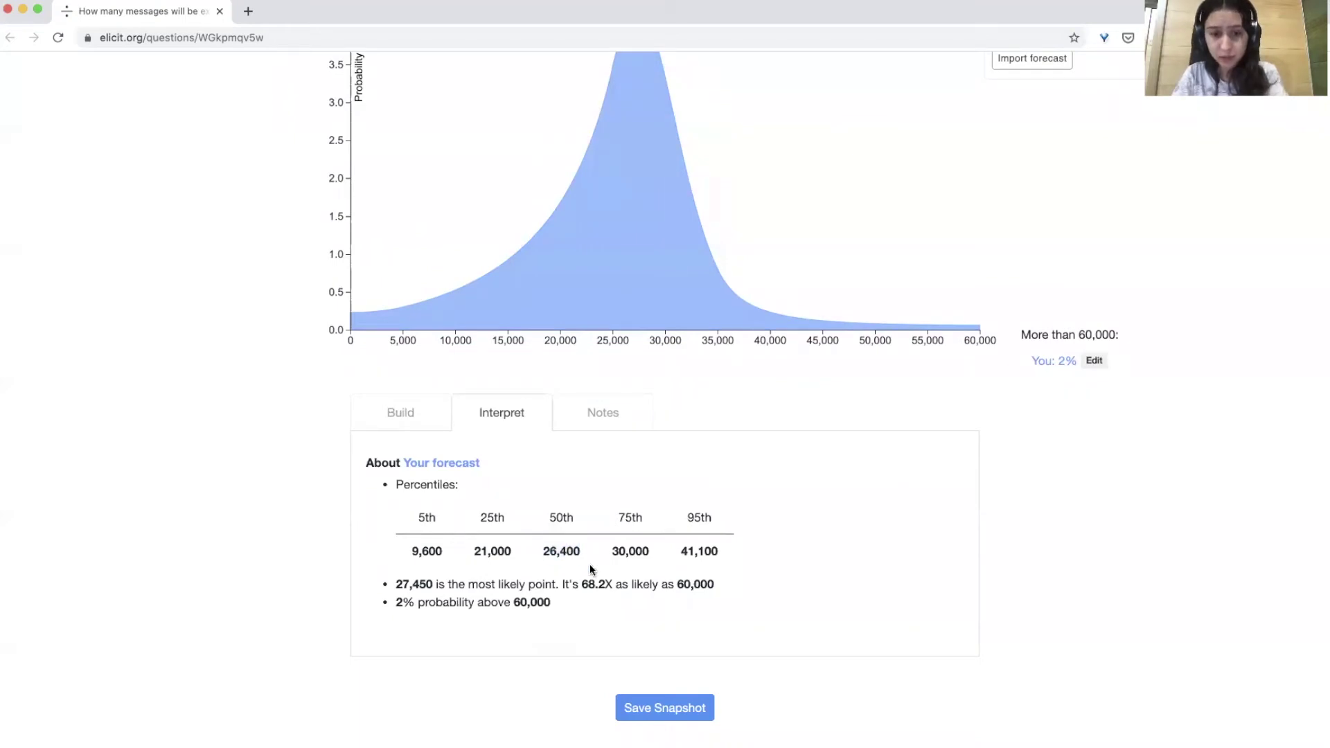
left_click_drag(433, 584, 393, 587)
left_click(428, 584)
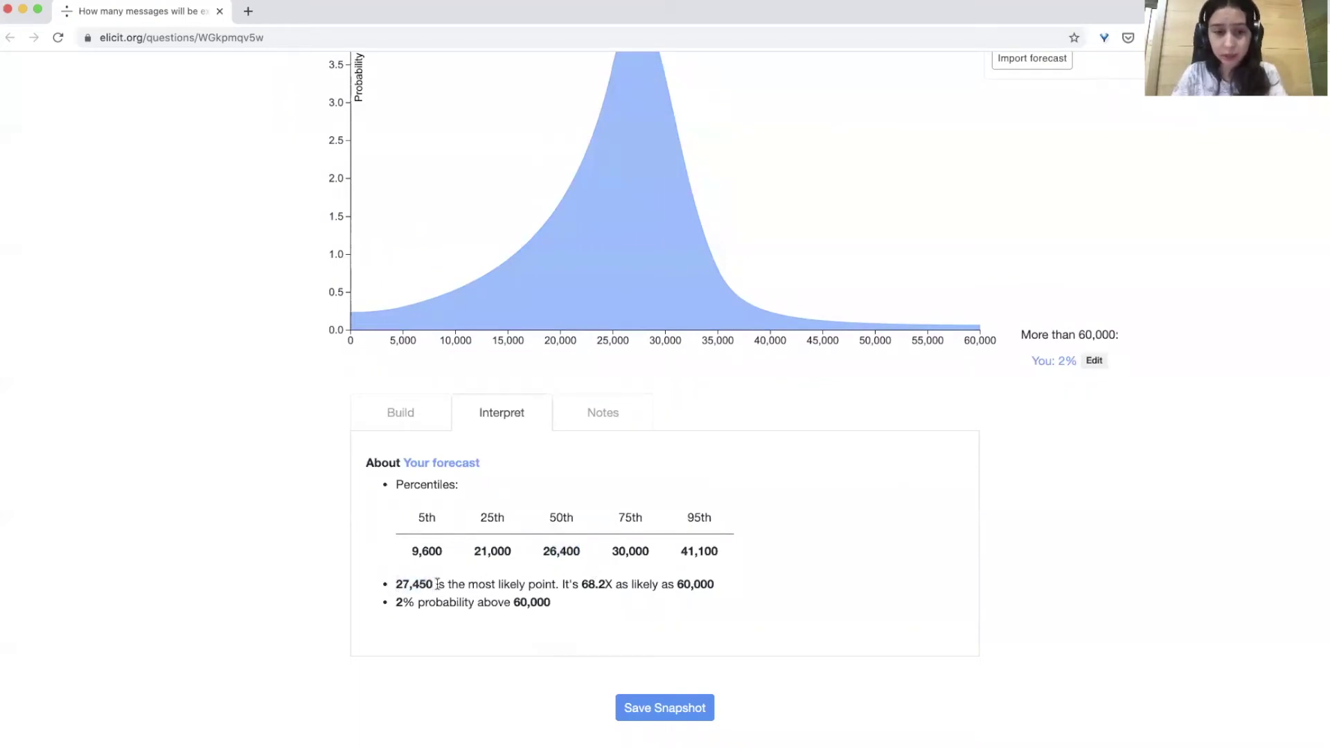
left_click(415, 418)
Change the 25,000–35,000 bin's probability from 50% to 40%.
left_click(648, 607)
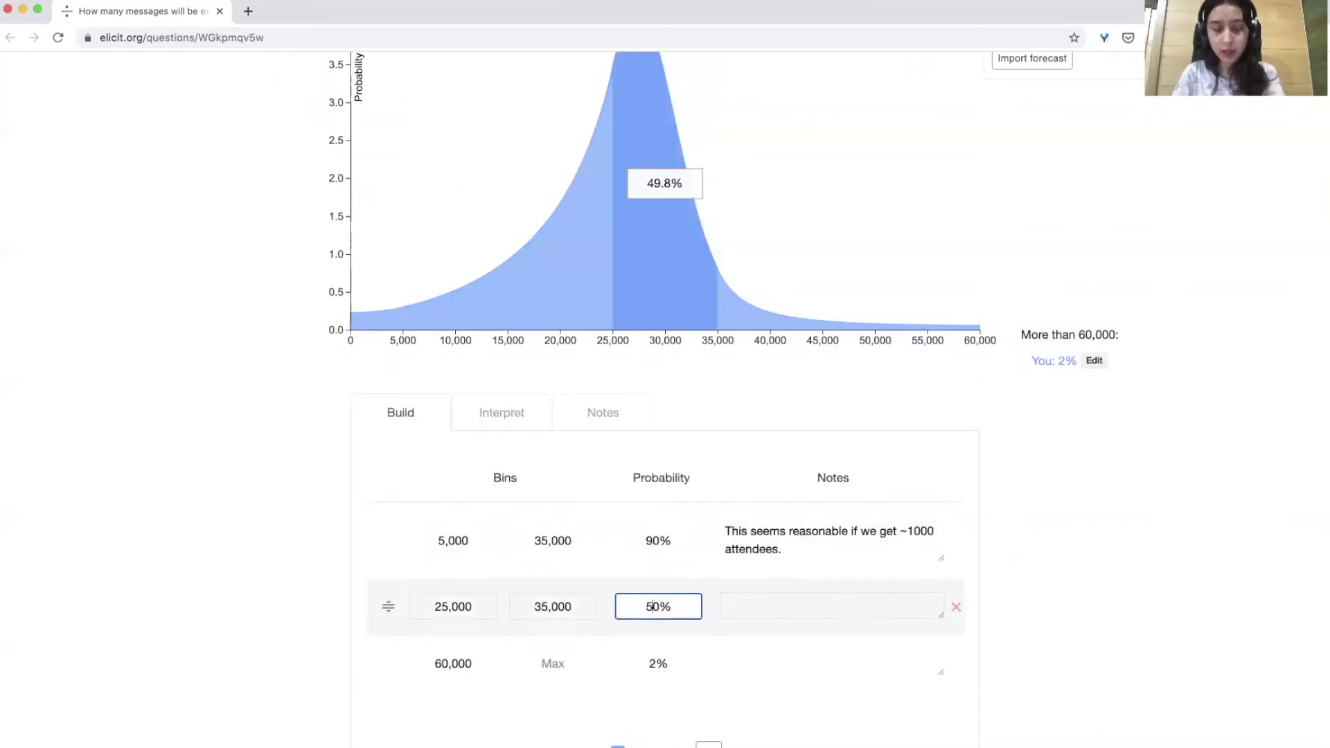
key("BackSpace")
type("4")
left_click(729, 638)
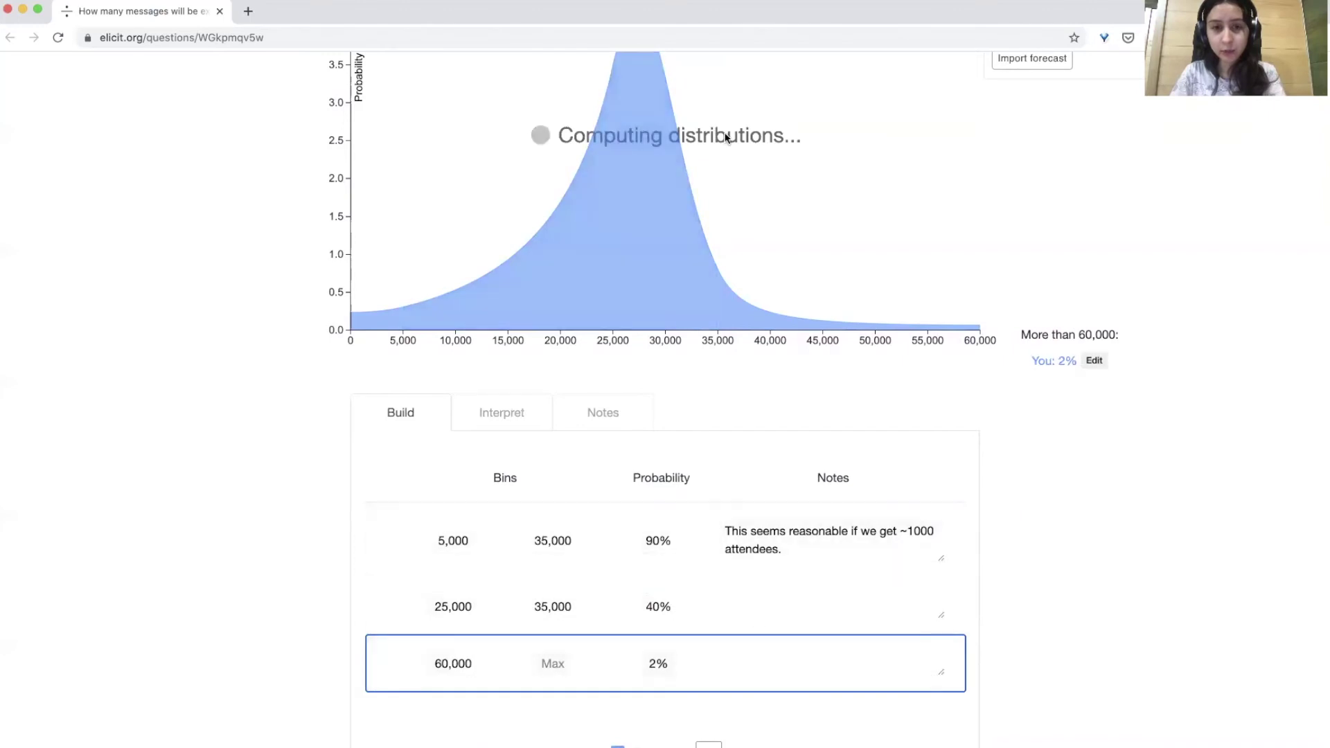
Review the recomputed percentiles with a 24,600 median and save a snapshot.
left_click(517, 430)
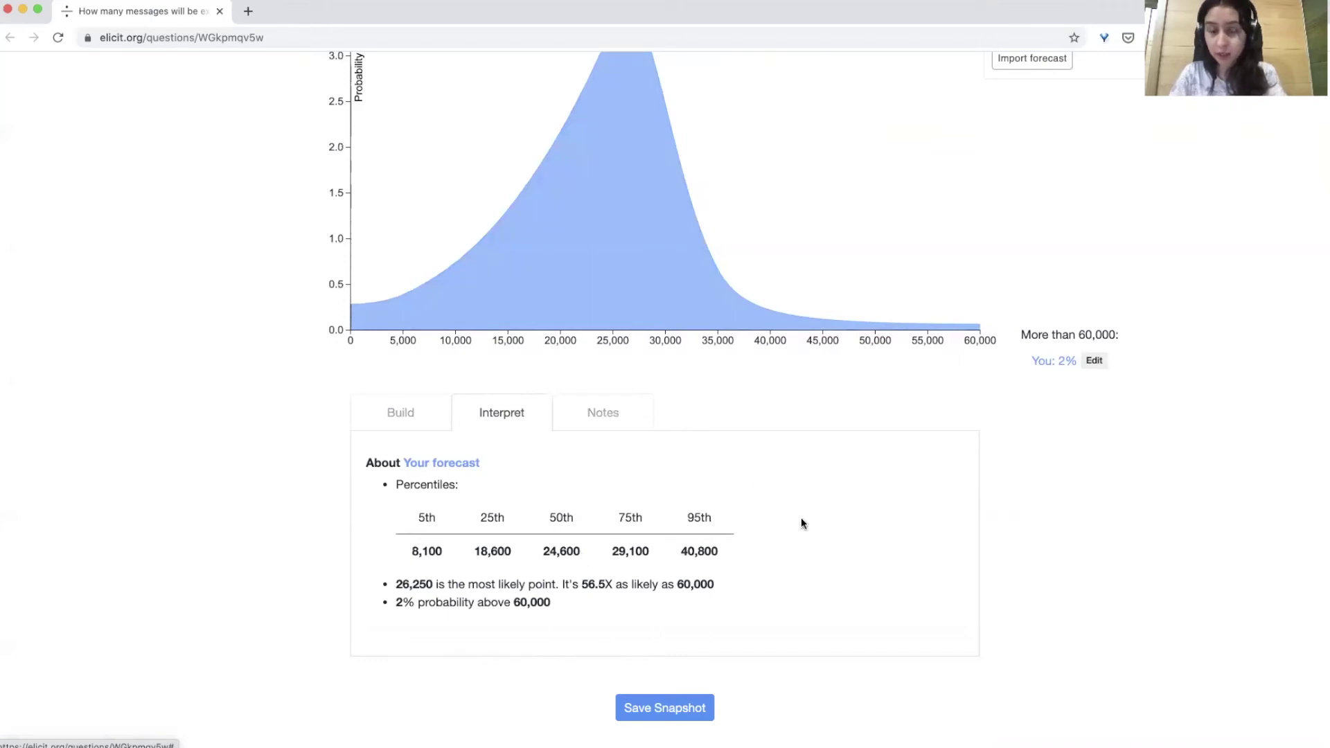
scroll(801, 523, "down", 2)
left_click(678, 625)
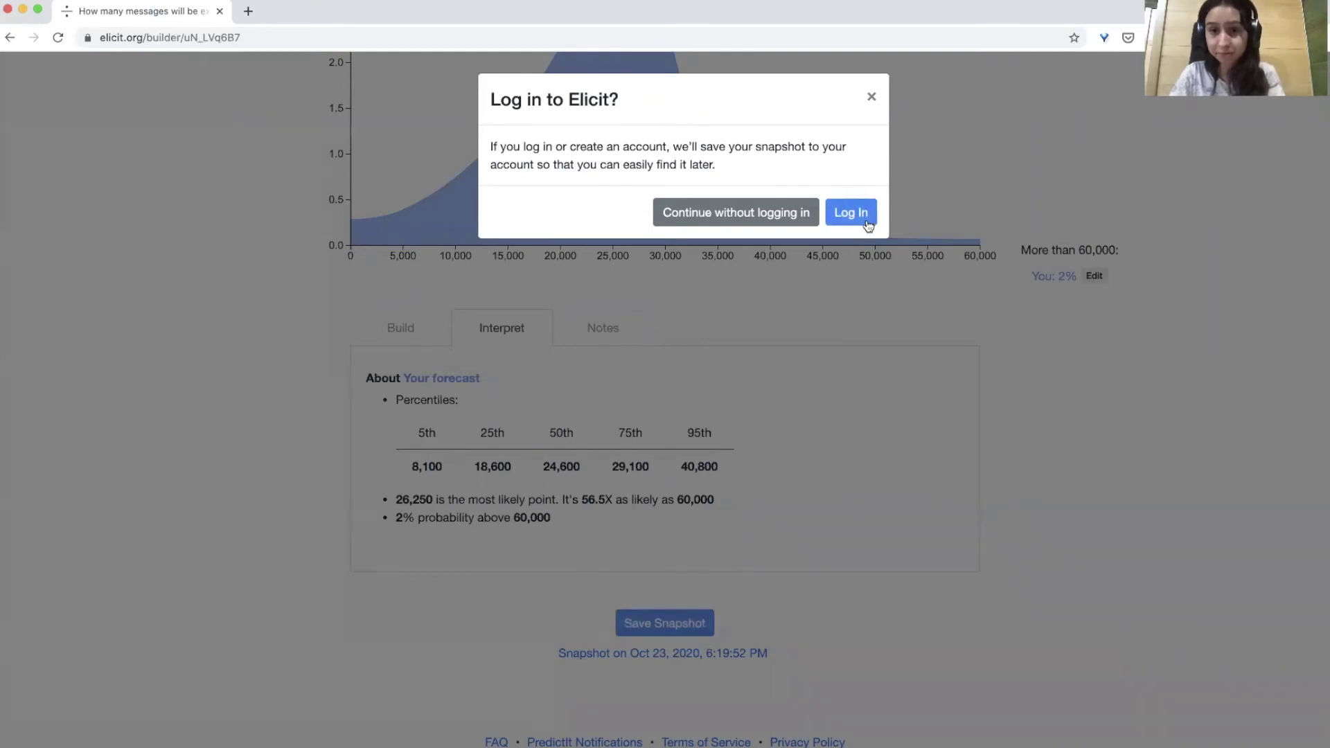
Accept the 'Log in to Elicit?' prompt so the snapshot is kept.
left_click(853, 214)
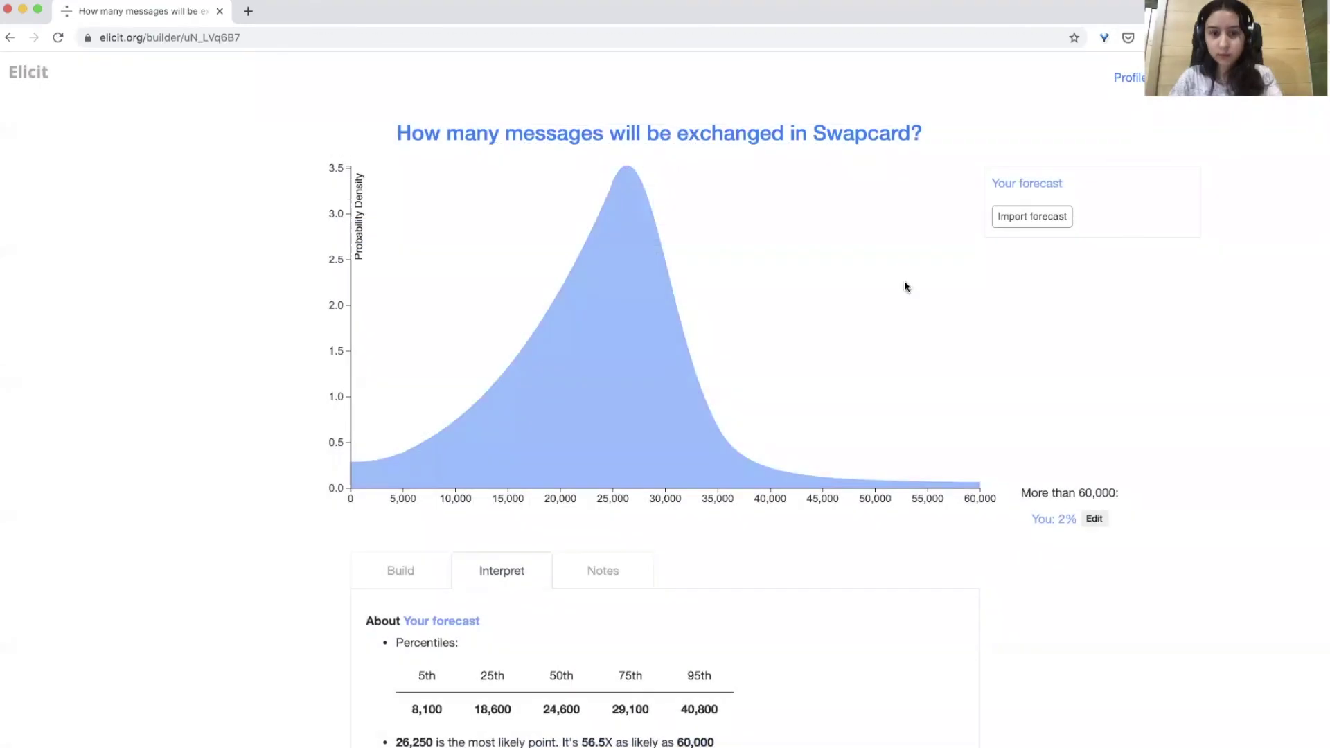
Highlight the earlier 6:19:52 PM snapshot line, then save a second snapshot.
scroll(818, 501, "down", 4)
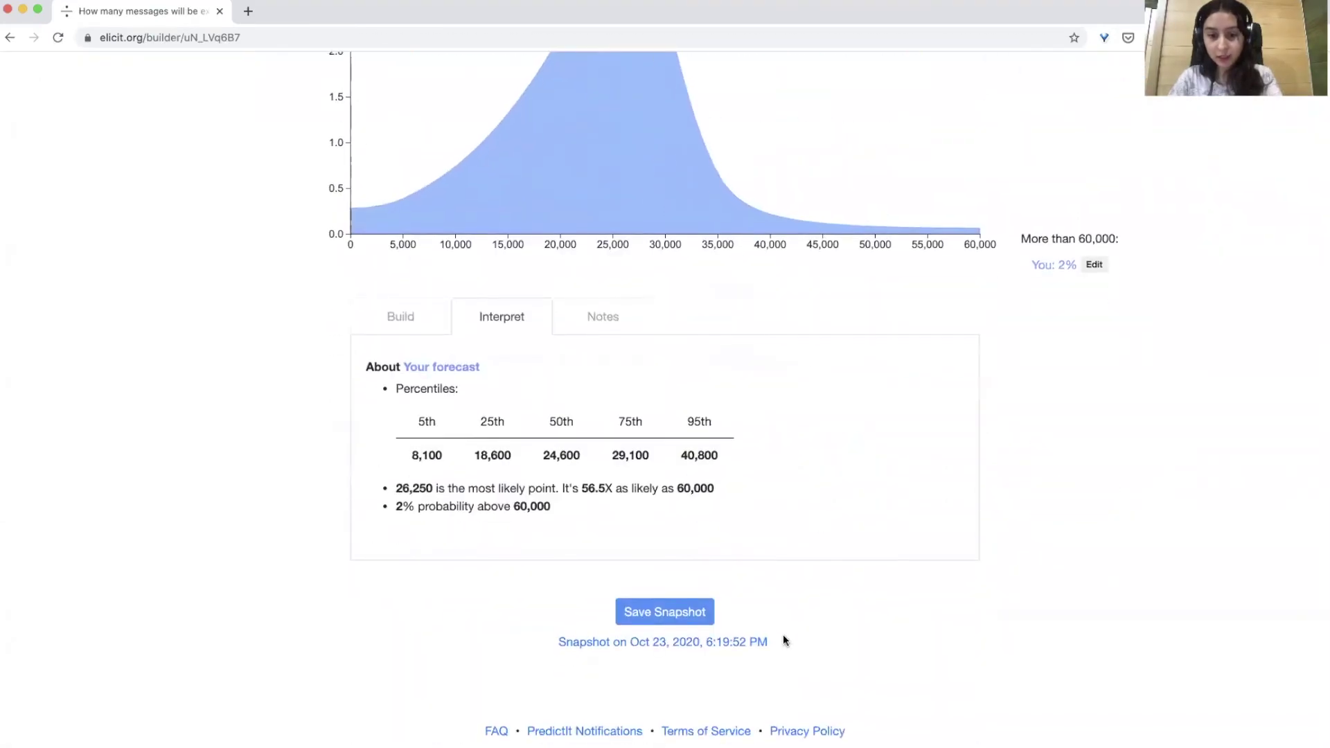
left_click_drag(792, 646, 529, 647)
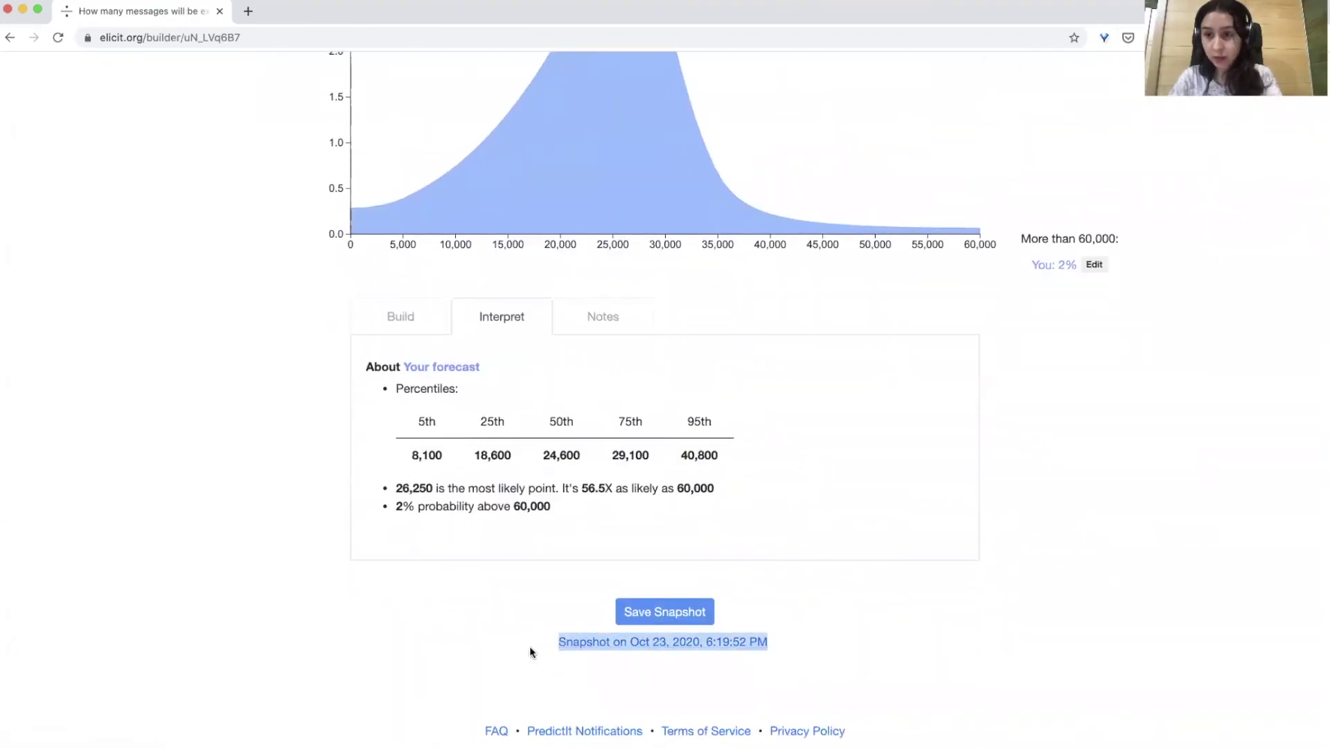
left_click(512, 649)
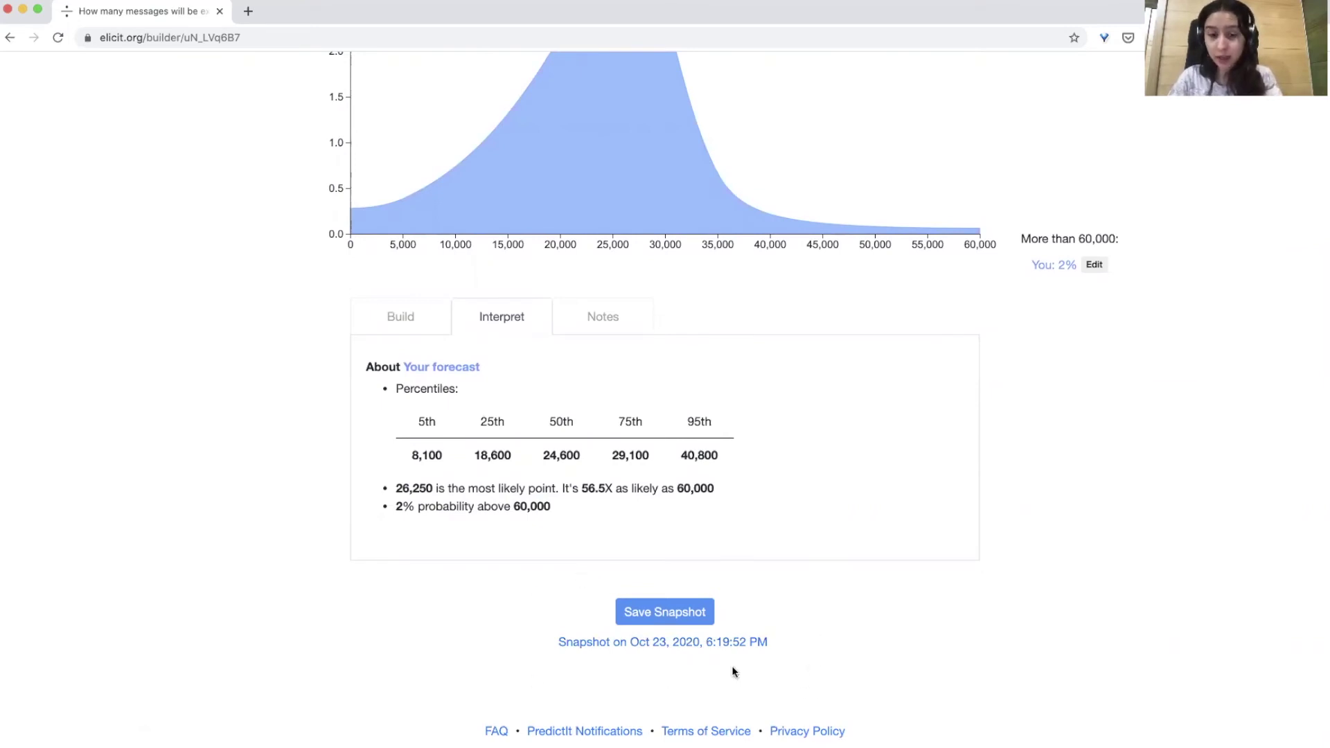
left_click(675, 616)
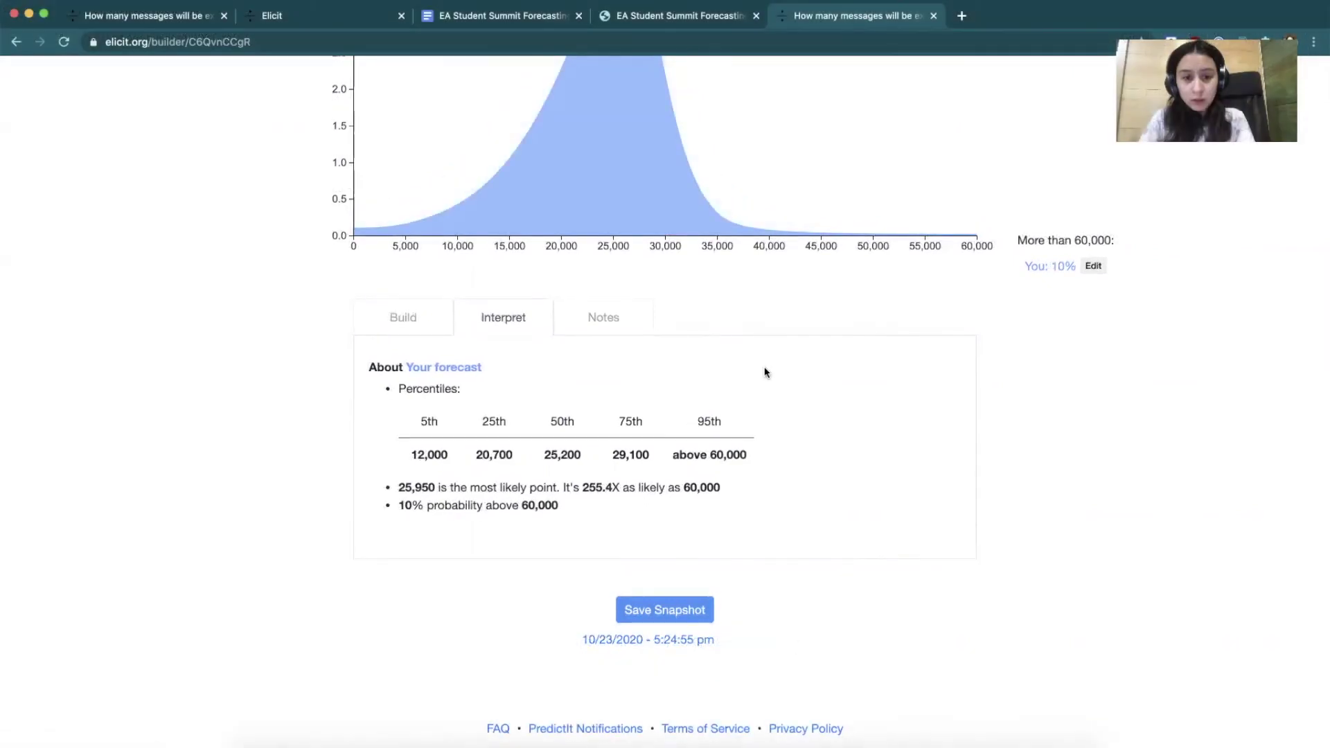
Import the Elicit Aggregation forecast as an overlay on the chart.
scroll(765, 373, "up", 5)
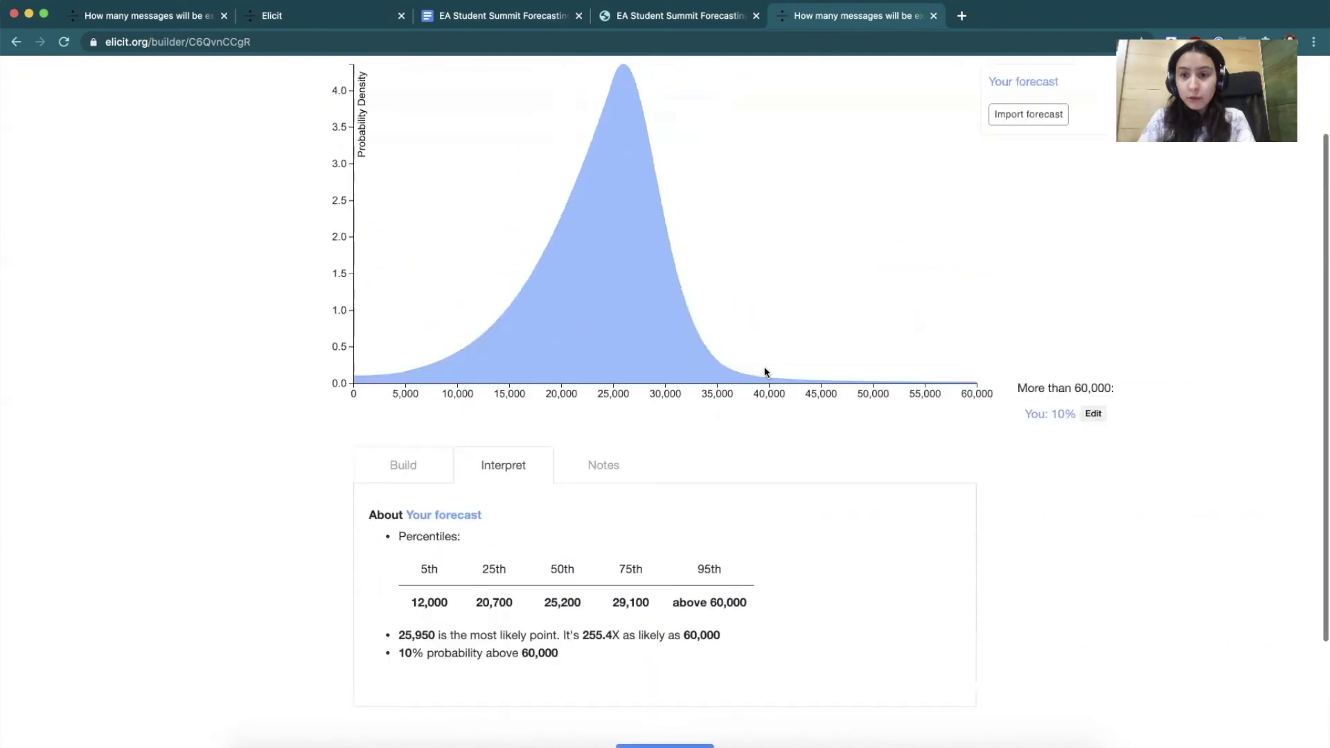
left_click(1008, 221)
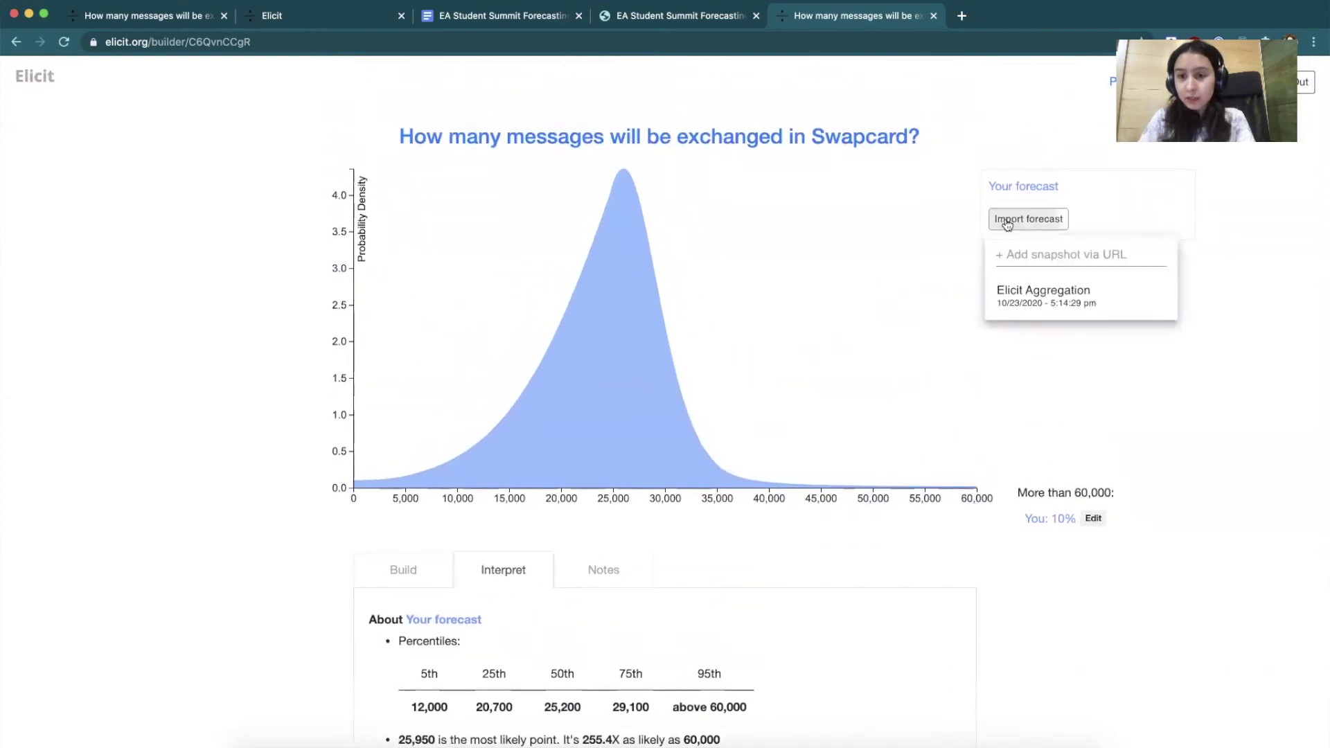
left_click(1050, 302)
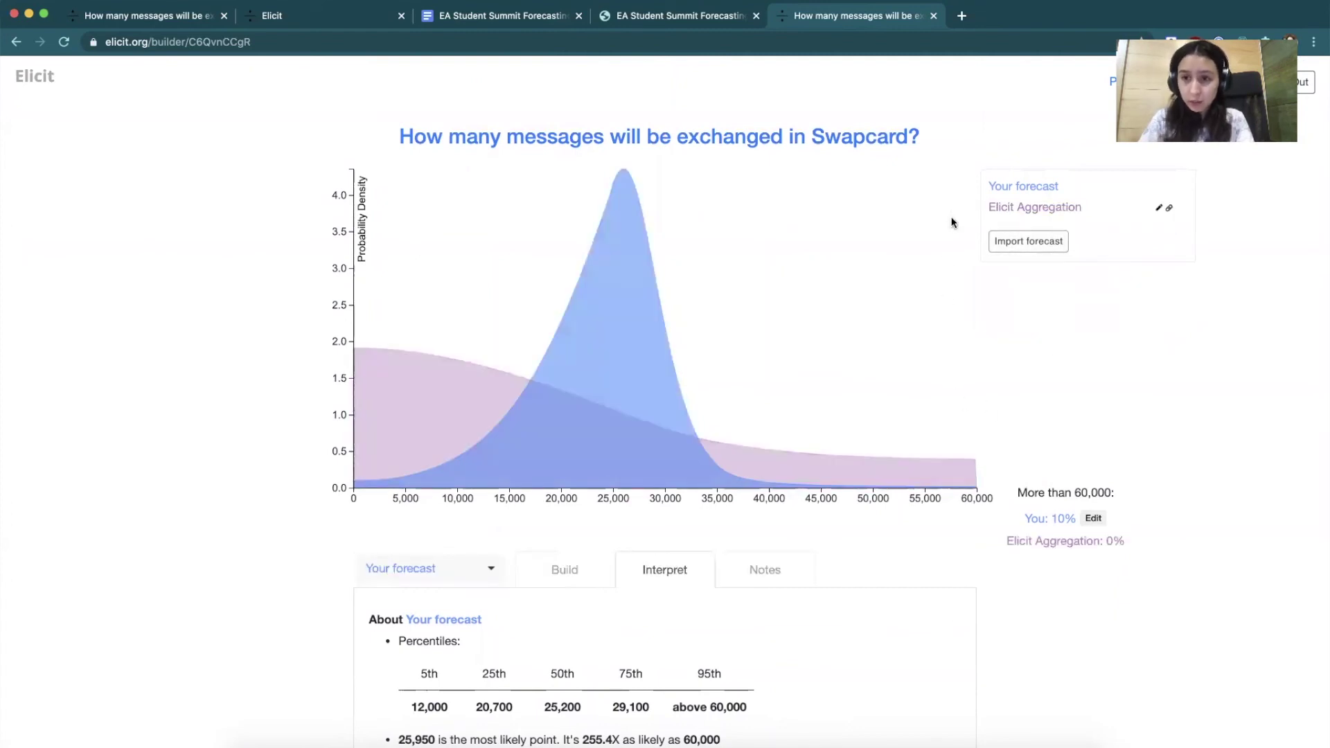
Show Elicit Aggregation's percentiles and comparison by selecting it in the summary dropdown.
scroll(650, 633, "down", 3)
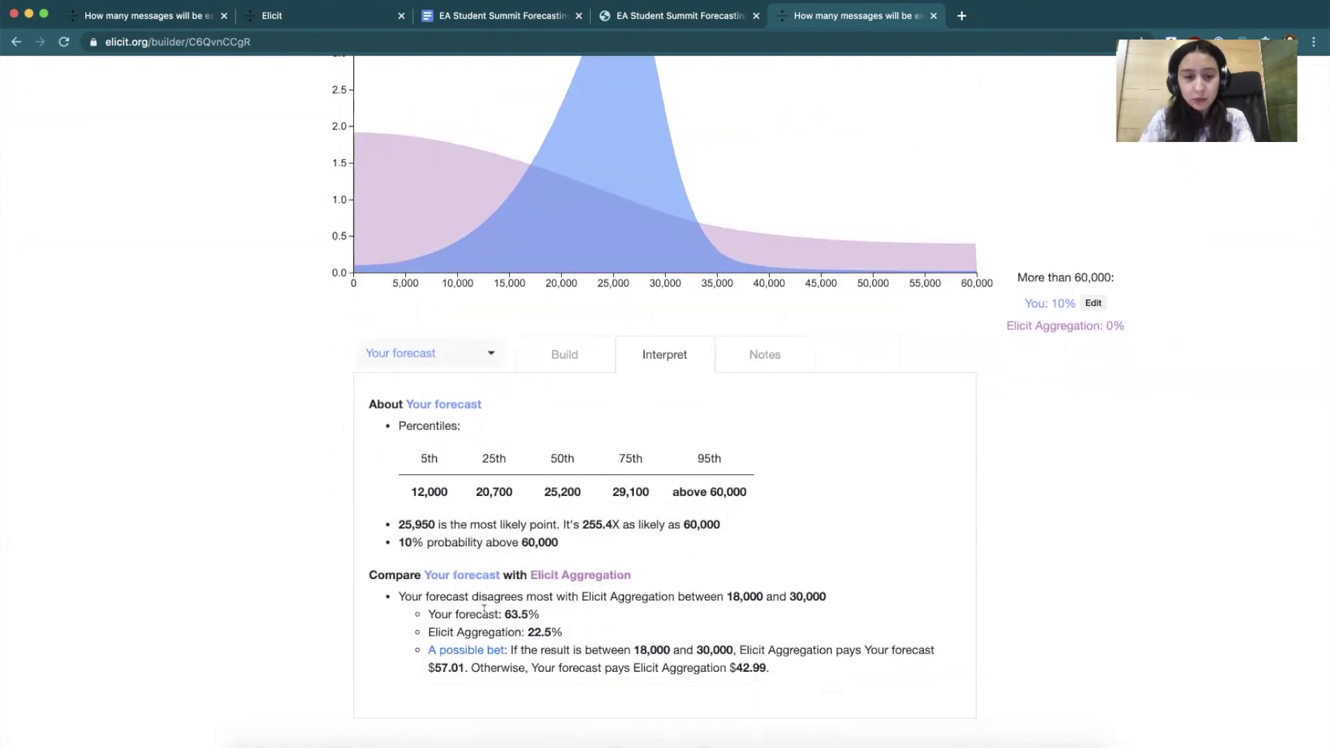
left_click(465, 357)
left_click(461, 396)
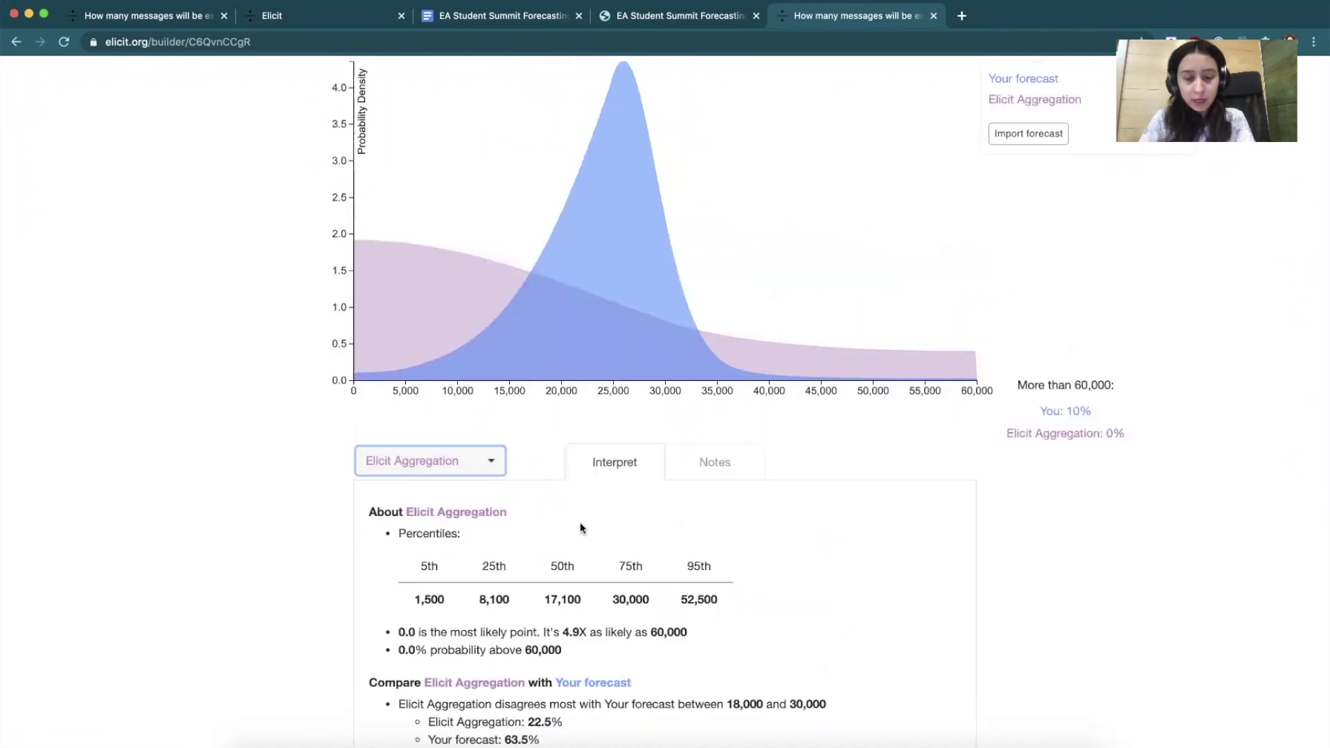
scroll(580, 580, "down", 2)
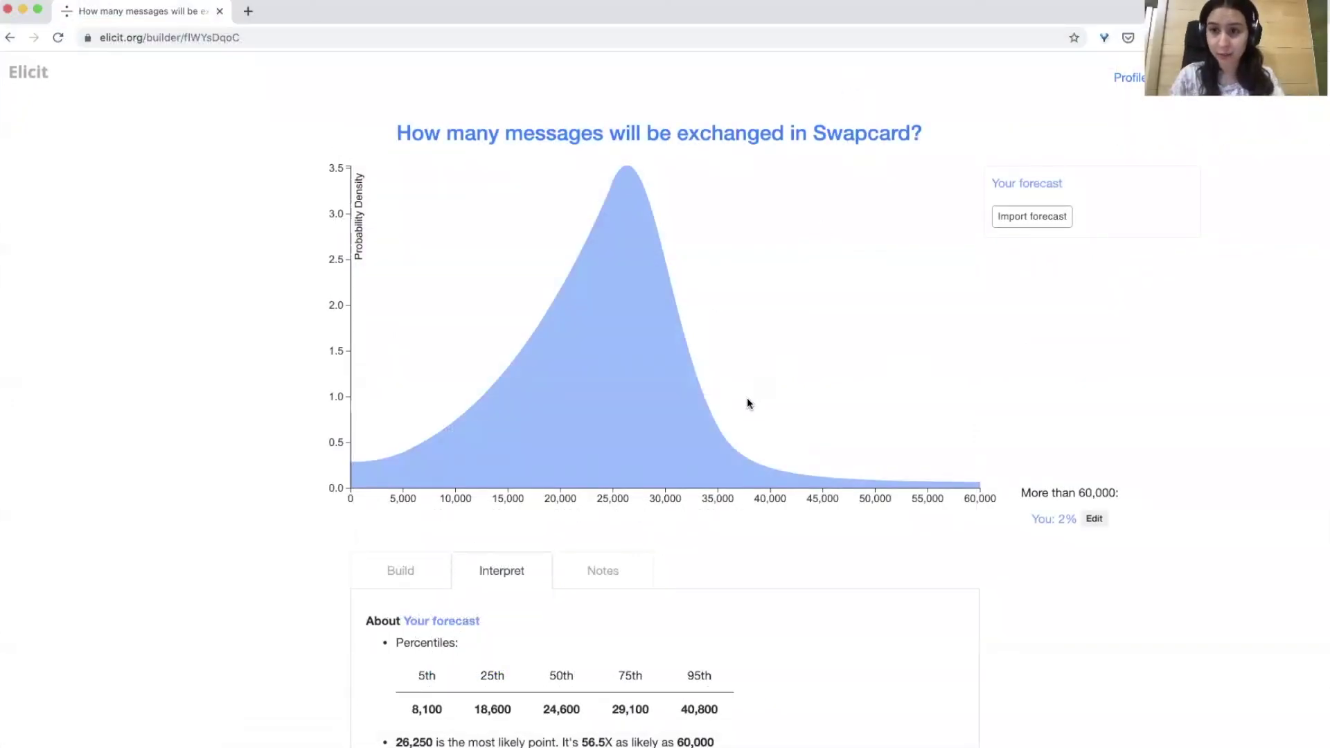
Open the FAQ page from the footer and scroll down to Contact Us.
scroll(747, 404, "down", 5)
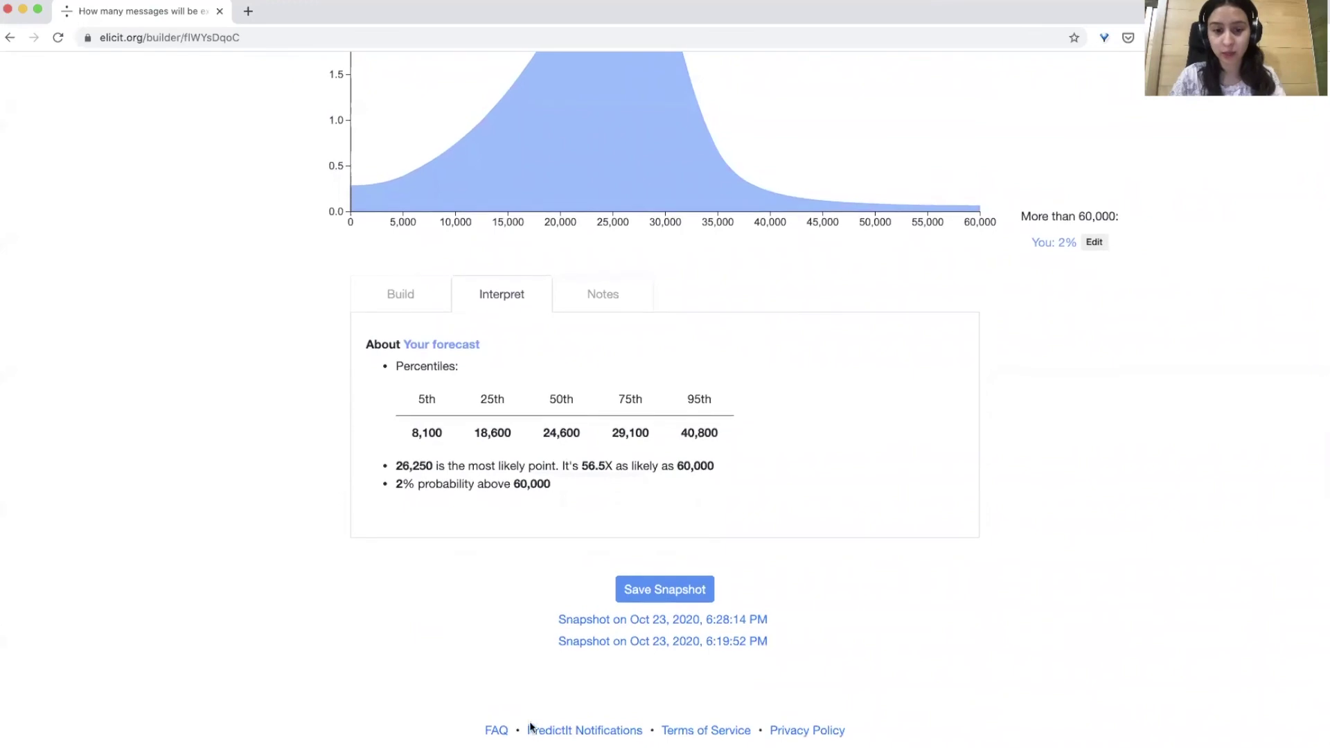
left_click(496, 730)
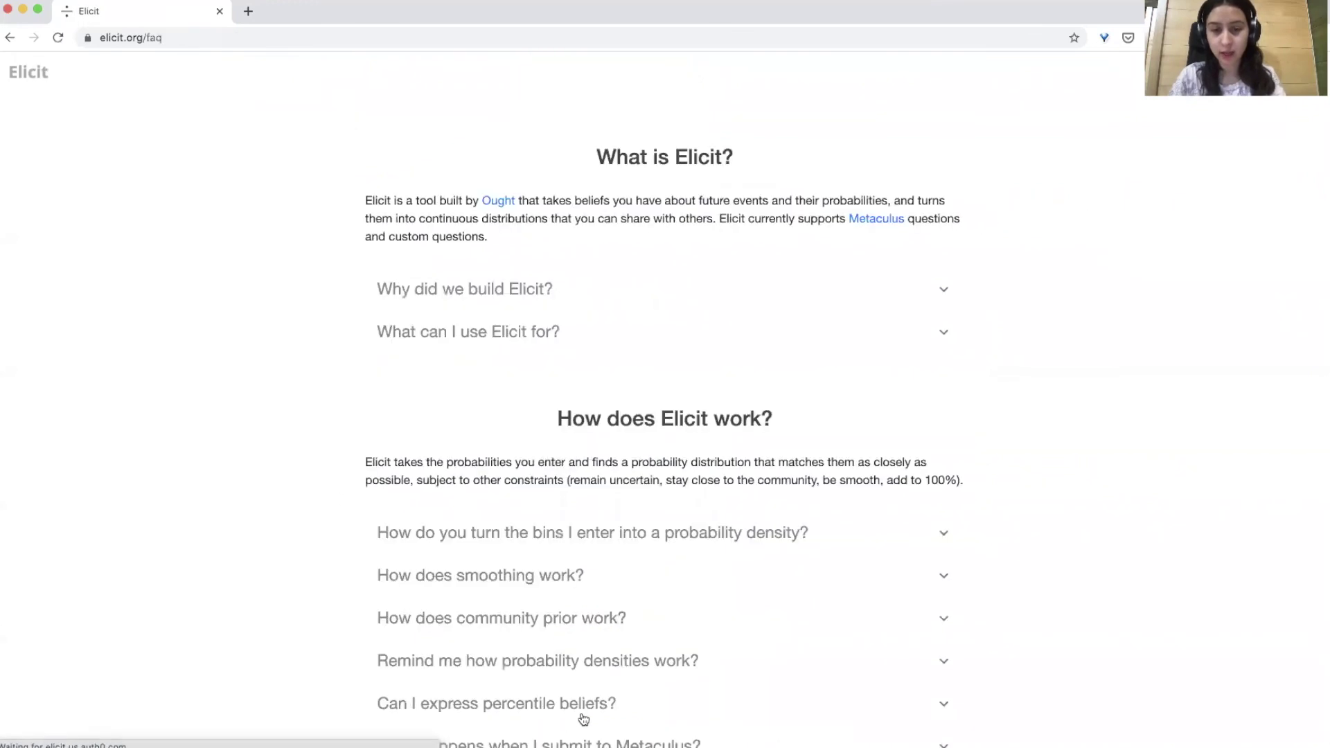
scroll(603, 712, "down", 5)
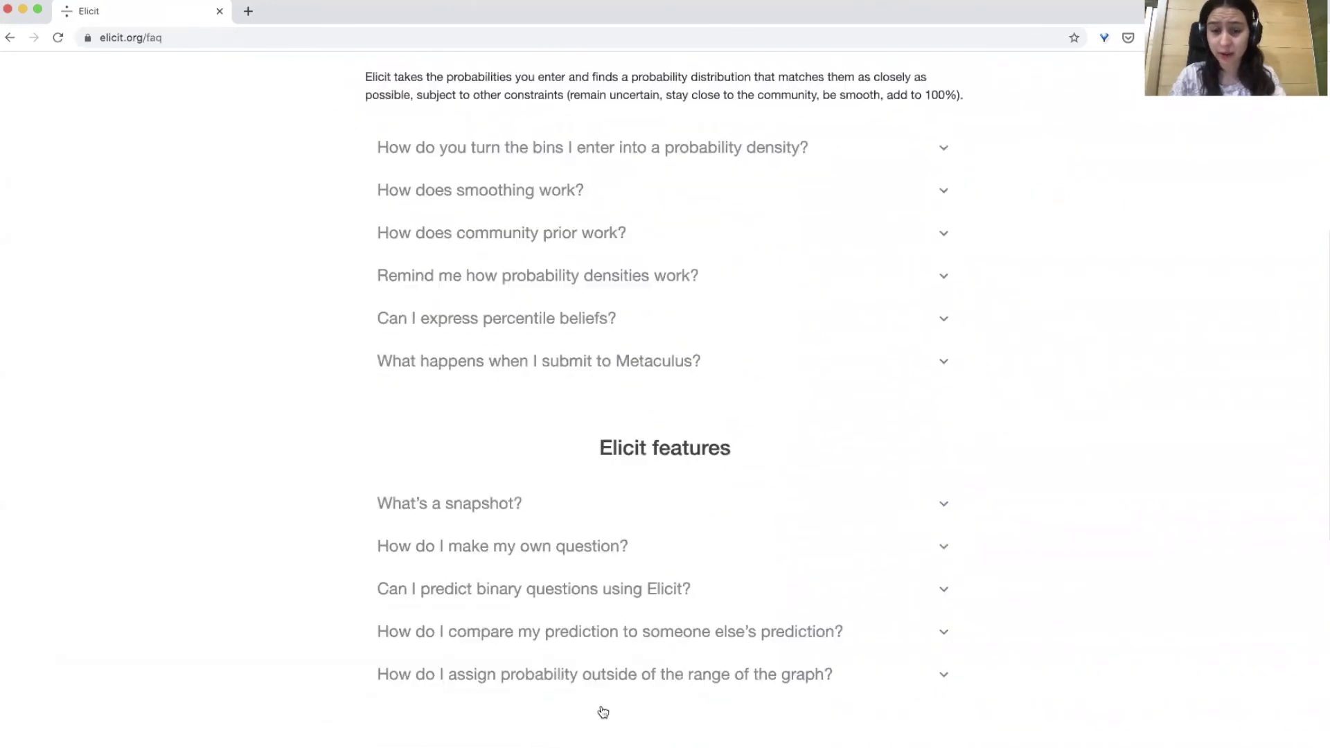
scroll(603, 713, "down", 4)
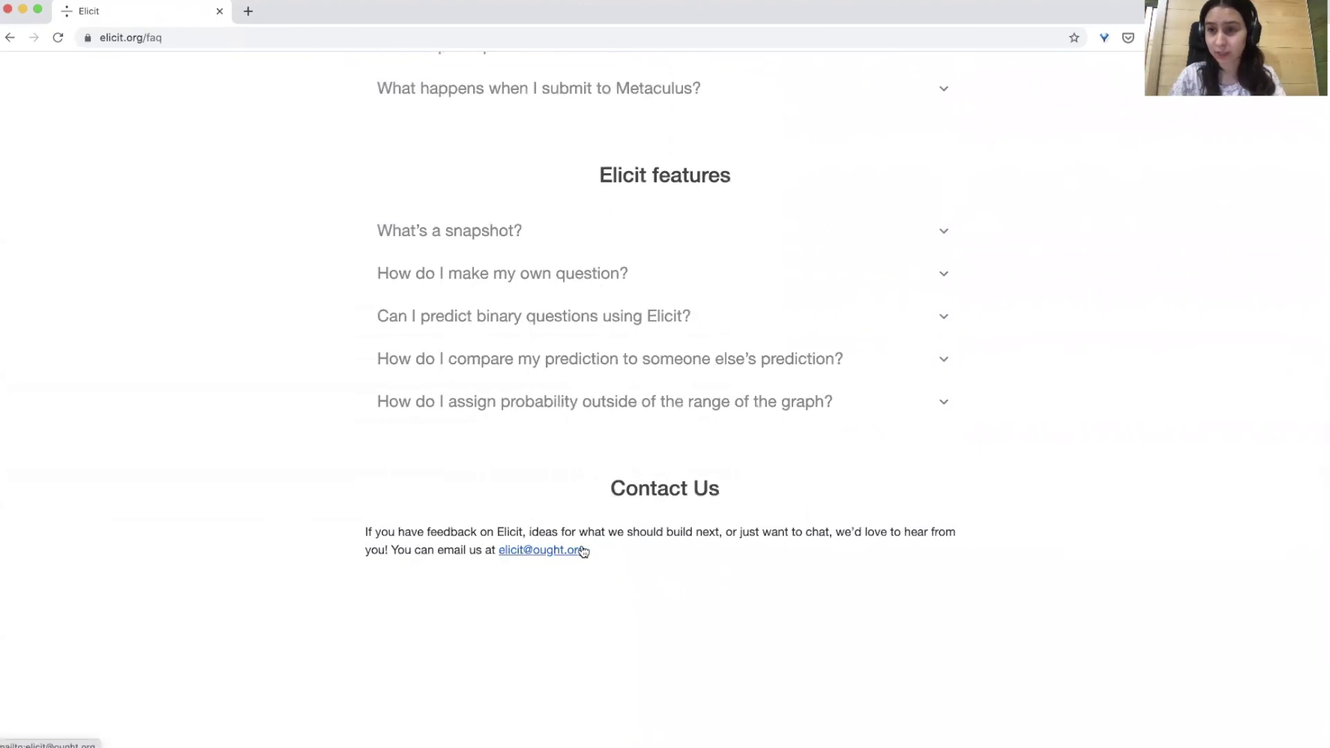